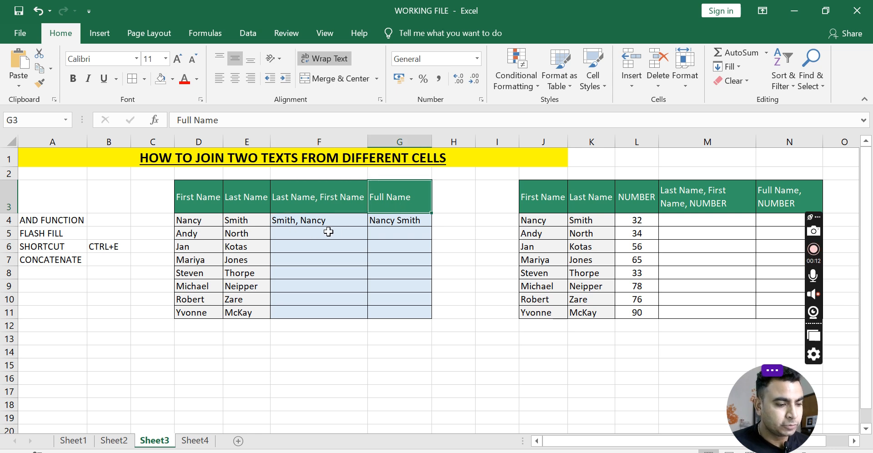
- Examine the listed joining methods in column A and the example formulas in F4 and G4
{"action": "left_click_drag", "start_coordinate": [42, 216], "coordinate": [52, 270]}
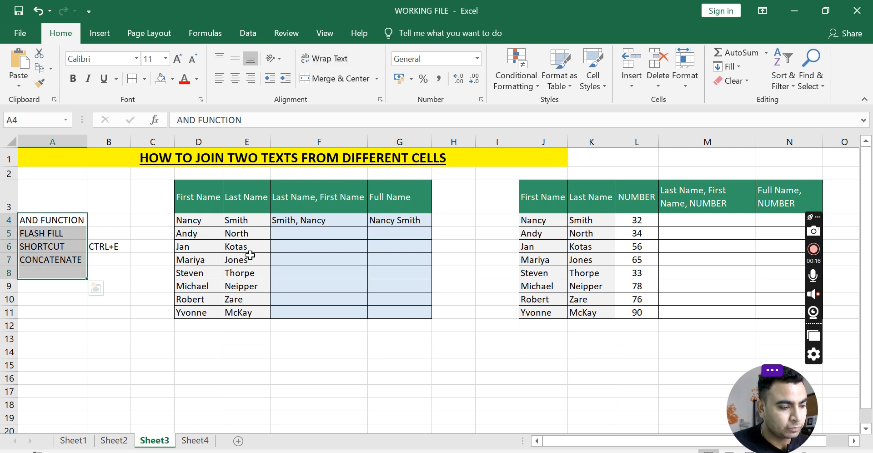
{"action": "left_click", "coordinate": [305, 222]}
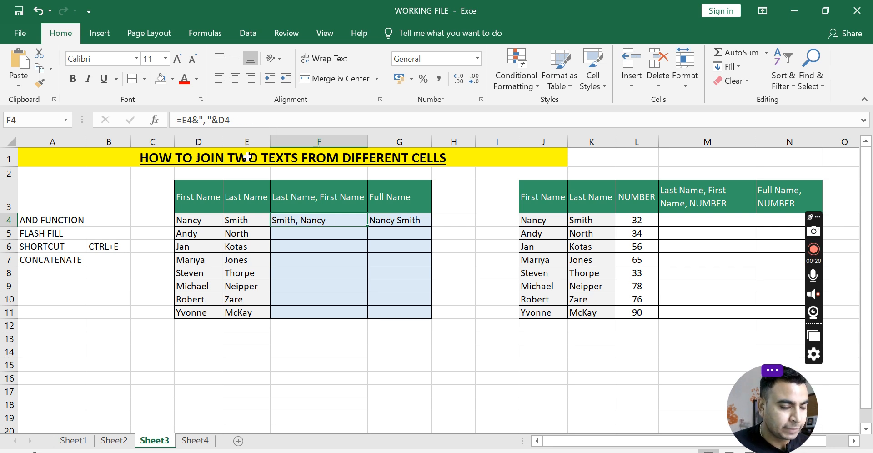
{"action": "left_click", "coordinate": [374, 220]}
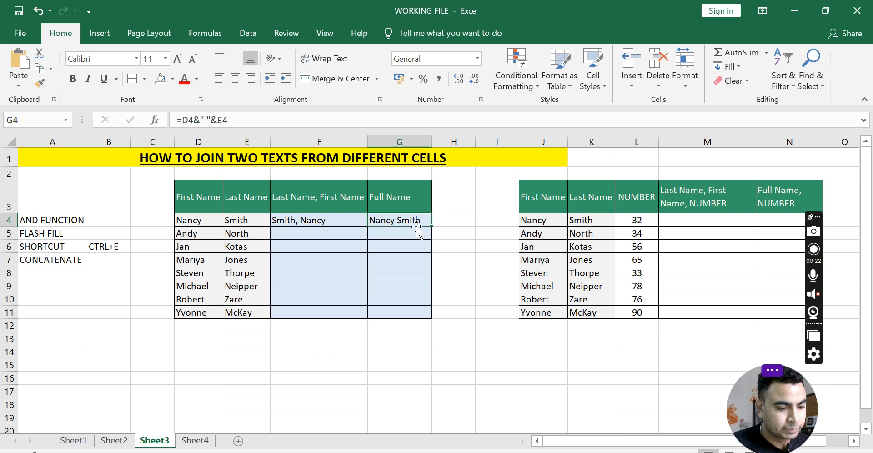
{"action": "left_click", "coordinate": [305, 222]}
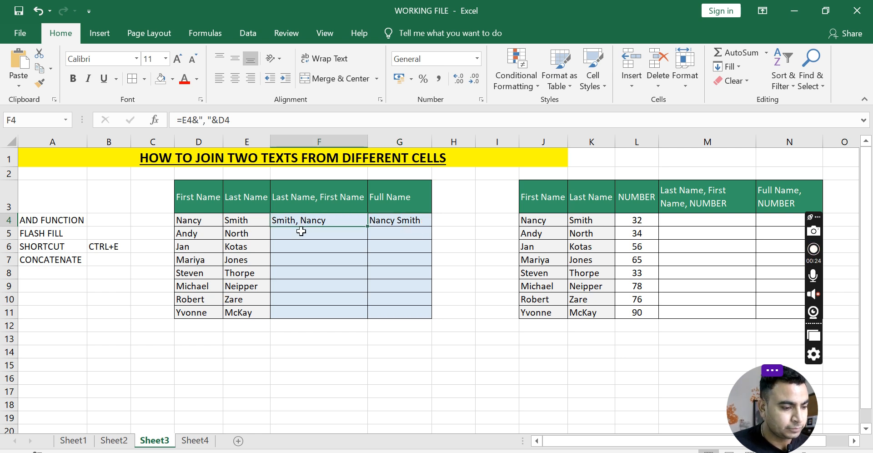
- Enter the formula =D5&","&E5 in F5 to join the first and last names with a comma
{"action": "left_click", "coordinate": [307, 235]}
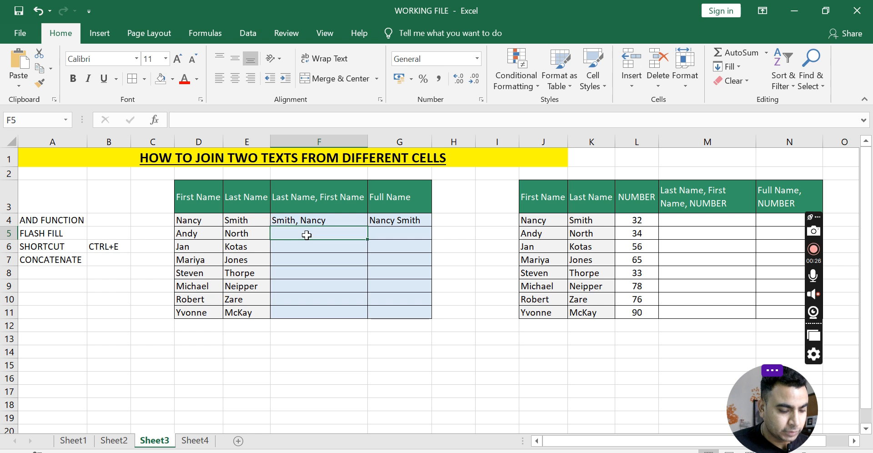
{"action": "type", "text": "="}
{"action": "key", "text": "Left"}
{"action": "key", "text": "Left"}
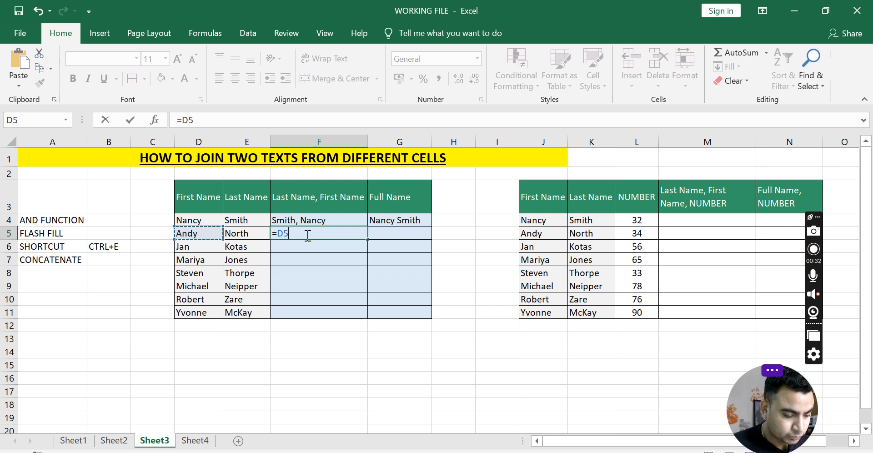
{"action": "type", "text": "&\","}
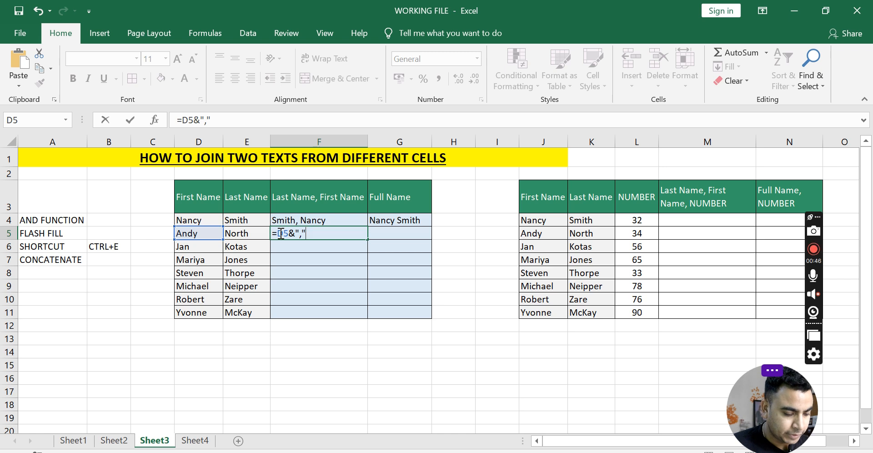
{"action": "type", "text": "&"}
{"action": "left_click", "coordinate": [254, 235]}
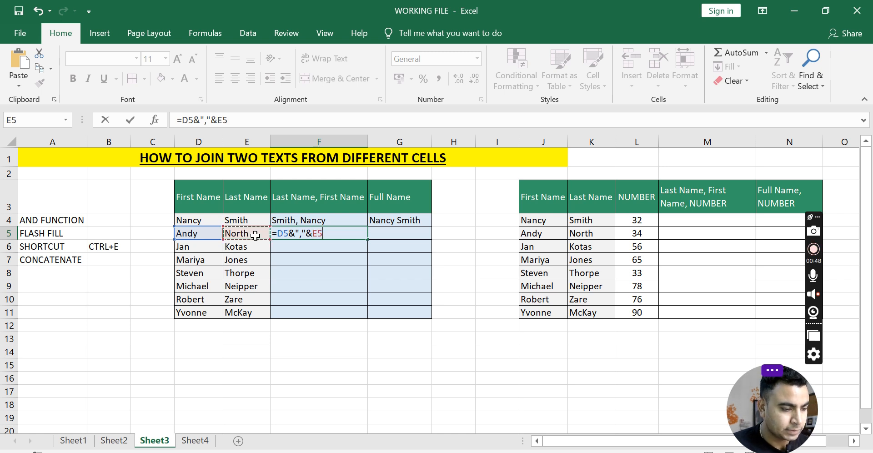
{"action": "key", "text": "Return"}
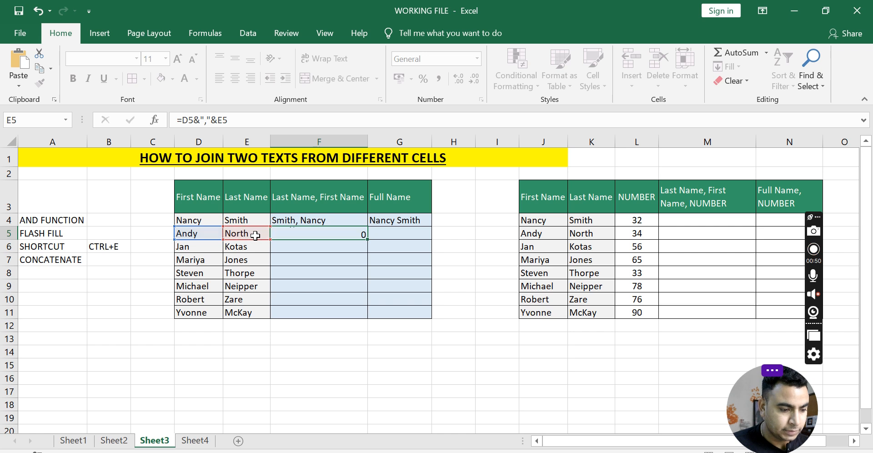
- Add spaces around the comma in F5's formula, making it =D5&" , "&E5, and fill it down to F11
{"action": "left_click", "coordinate": [340, 235]}
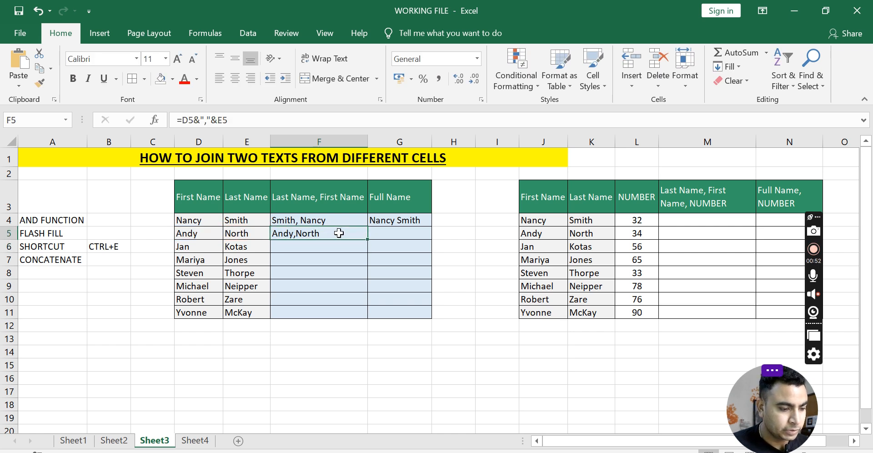
{"action": "left_click", "coordinate": [303, 221]}
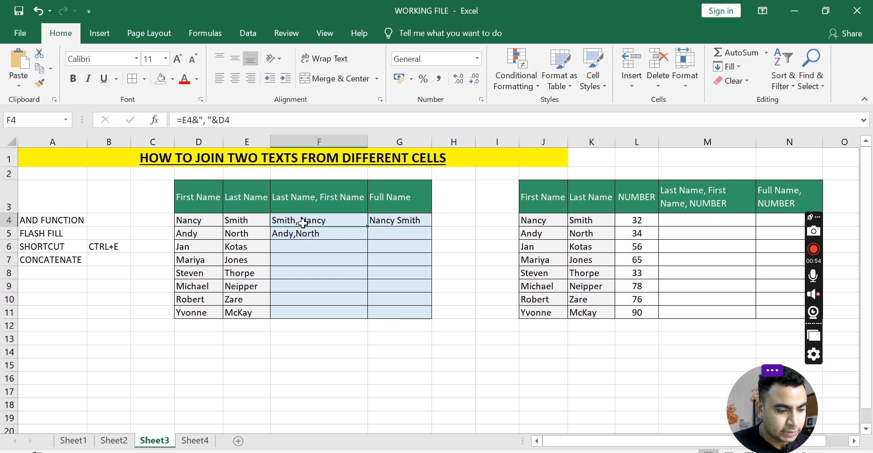
{"action": "left_click", "coordinate": [291, 233]}
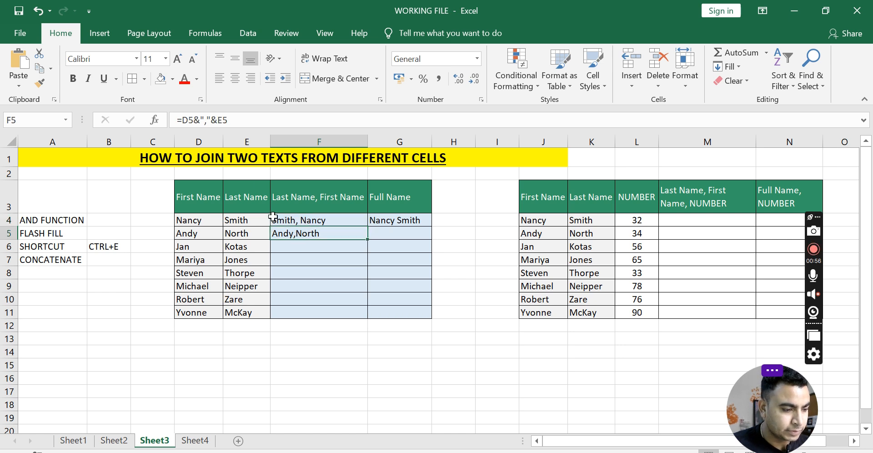
{"action": "left_click", "coordinate": [205, 120]}
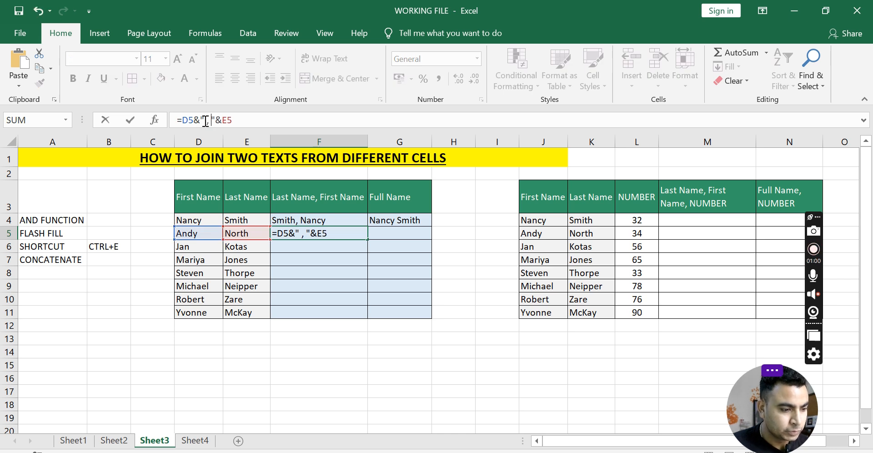
{"action": "key", "text": "Return"}
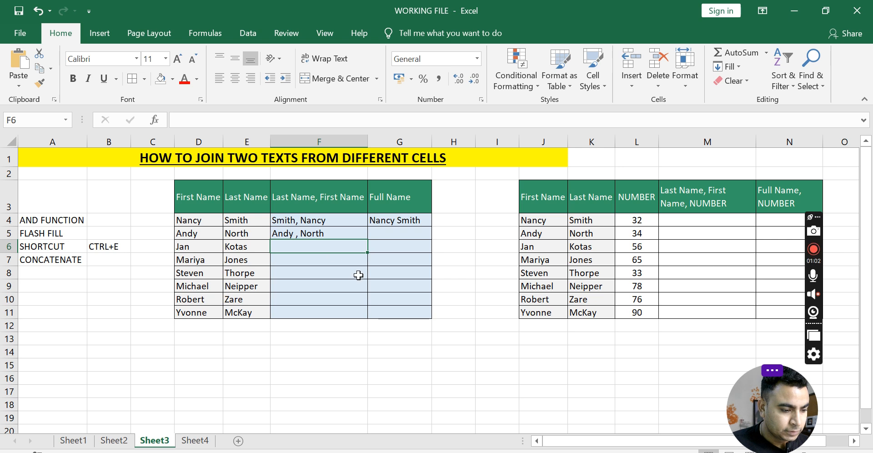
{"action": "left_click", "coordinate": [318, 233]}
{"action": "left_click_drag", "start_coordinate": [367, 239], "coordinate": [364, 319]}
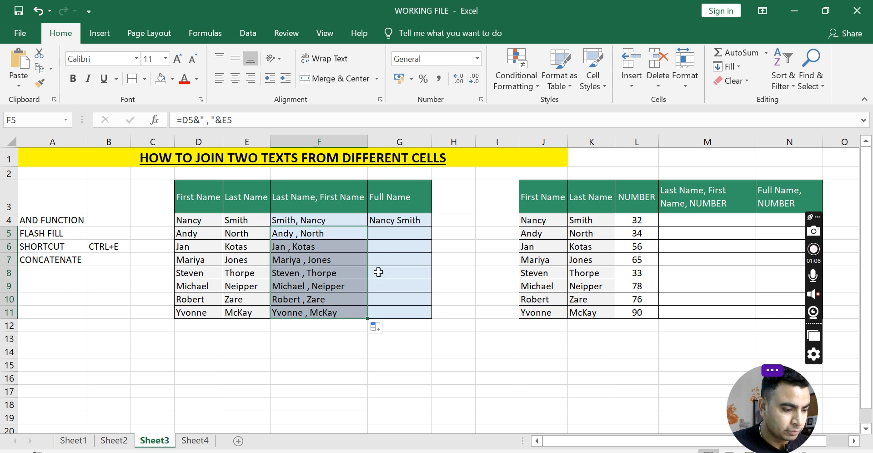
- Enter =D5&" "&E5 in G5 to join the names with a space, and fill it down to G11
{"action": "left_click", "coordinate": [391, 231]}
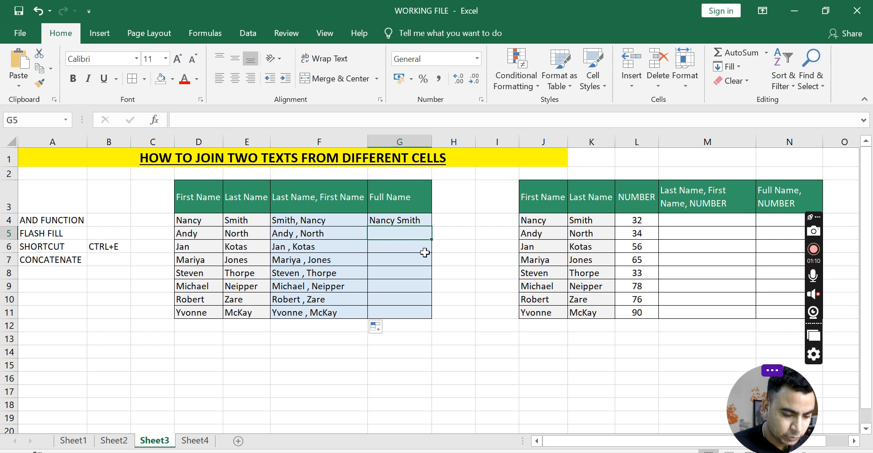
{"action": "type", "text": "="}
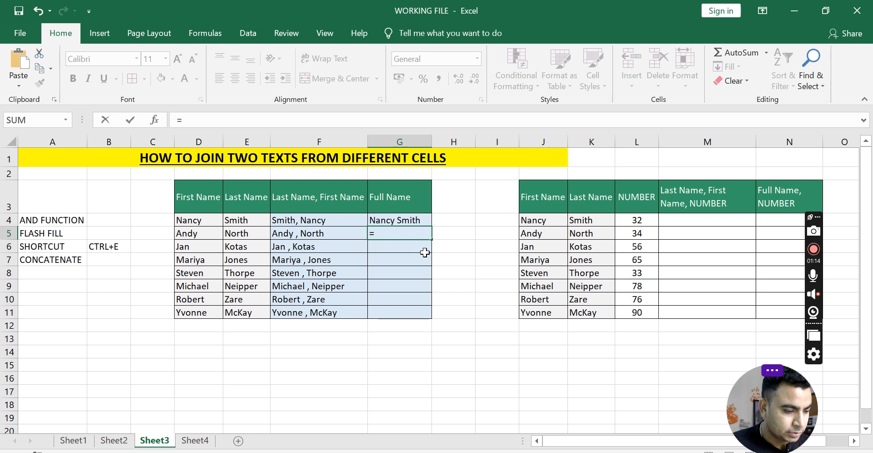
{"action": "key", "text": "Left"}
{"action": "key", "text": "Left"}
{"action": "key", "text": "Left"}
{"action": "type", "text": "&"}
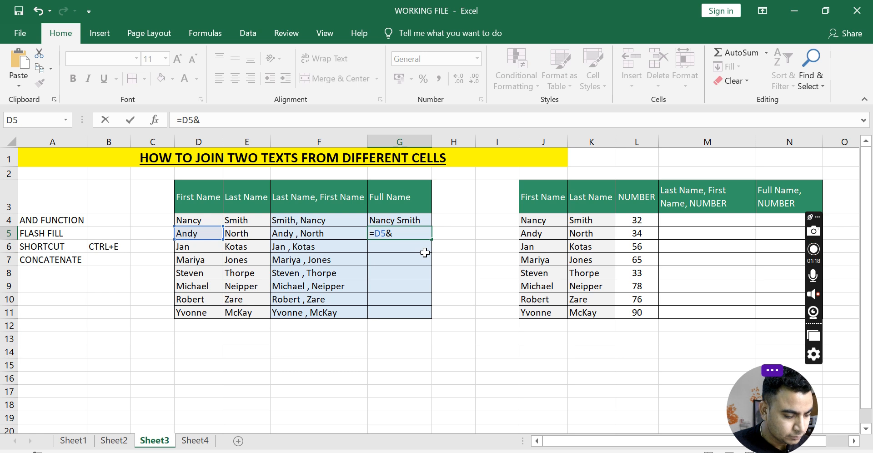
{"action": "type", "text": "\""}
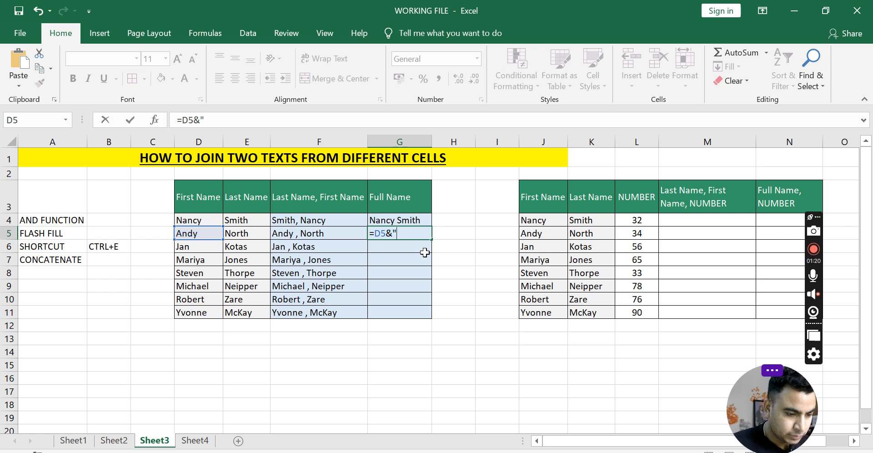
{"action": "type", "text": " \""}
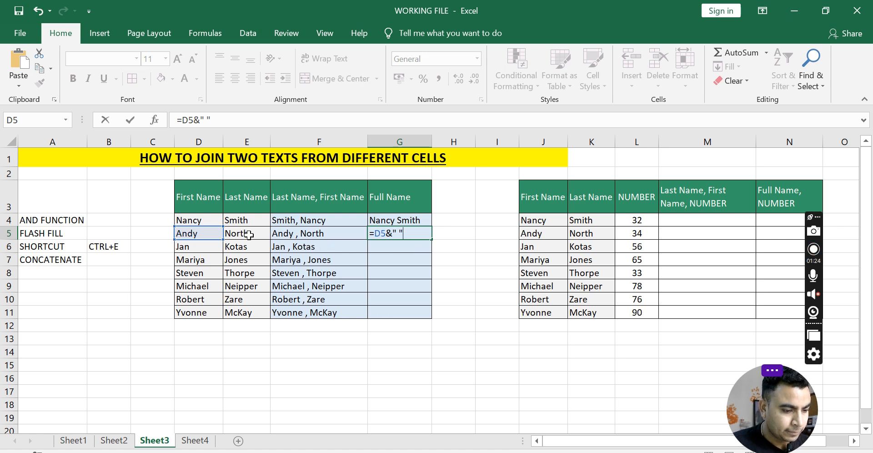
{"action": "type", "text": "&"}
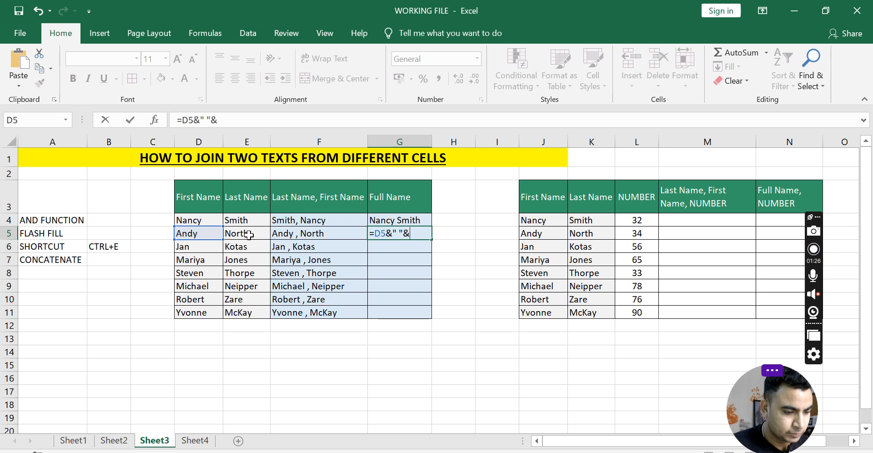
{"action": "left_click", "coordinate": [230, 236]}
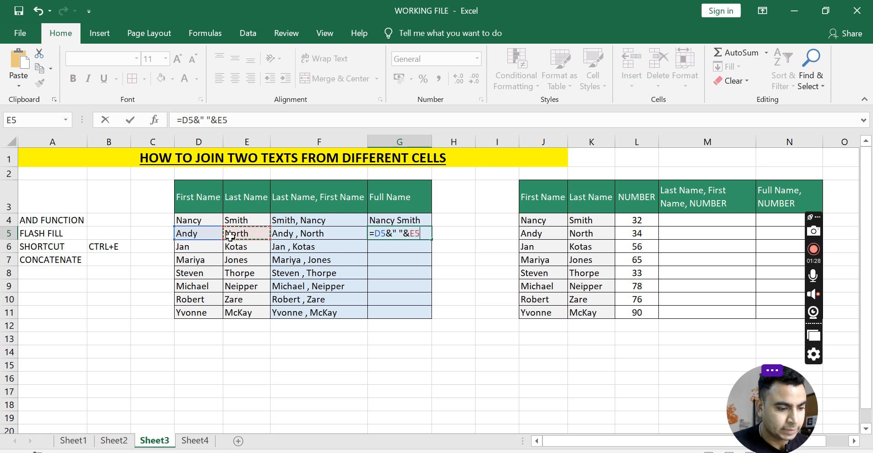
{"action": "key", "text": "Return"}
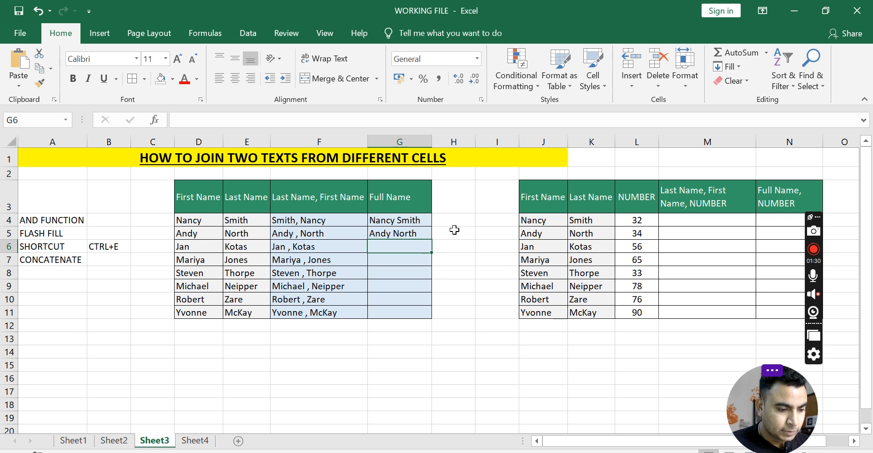
{"action": "left_click", "coordinate": [403, 233]}
{"action": "left_click_drag", "start_coordinate": [431, 239], "coordinate": [430, 321]}
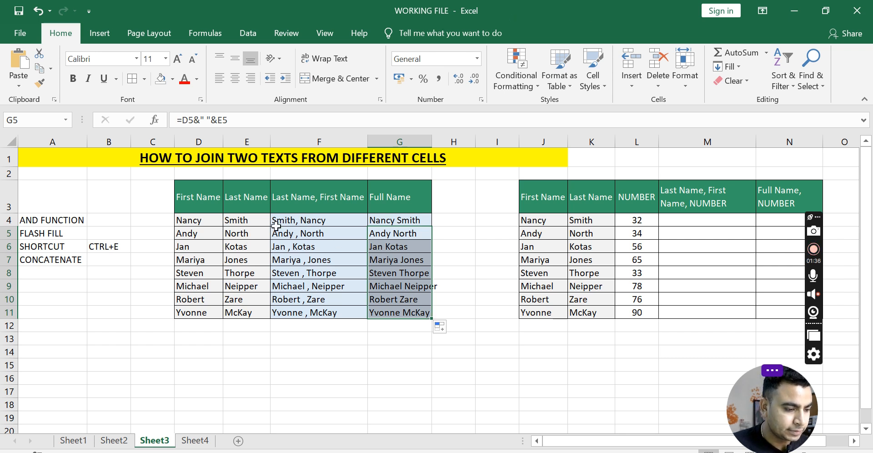
- Clear the contents of F4:G11 in both joined-name columns
{"action": "left_click_drag", "start_coordinate": [303, 219], "coordinate": [403, 315]}
{"action": "key", "text": "Delete"}
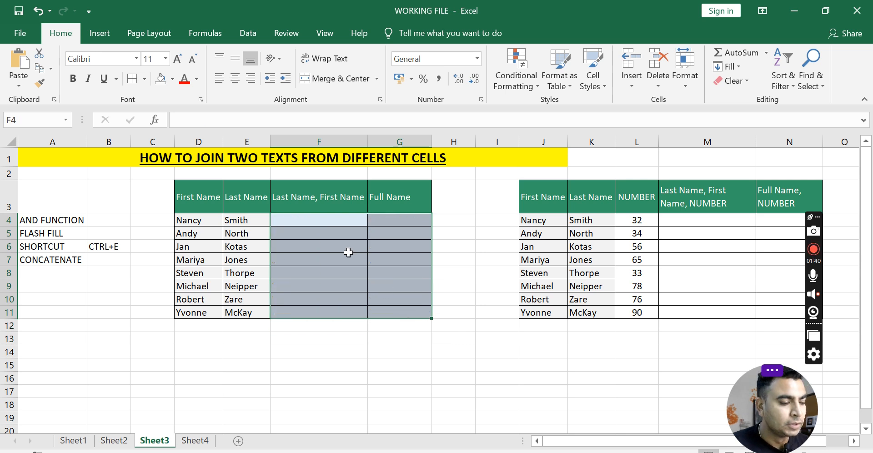
{"action": "left_click", "coordinate": [322, 224]}
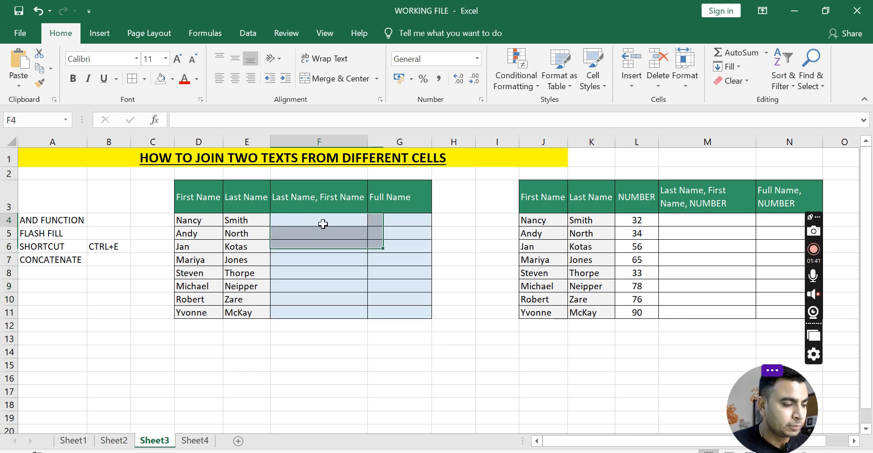
- Enter row 4's first and last names separated by a comma and space in F4, and Flash Fill the column from F5
{"action": "left_click", "coordinate": [62, 232]}
{"action": "left_click", "coordinate": [330, 218]}
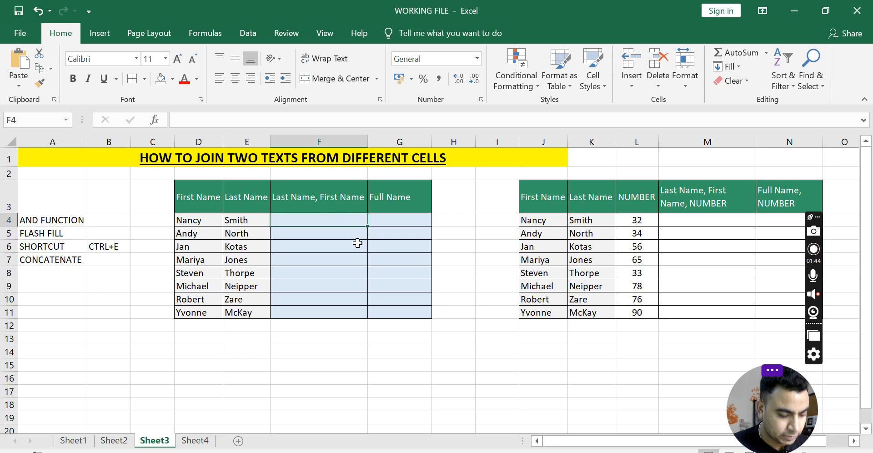
{"action": "type", "text": "N"}
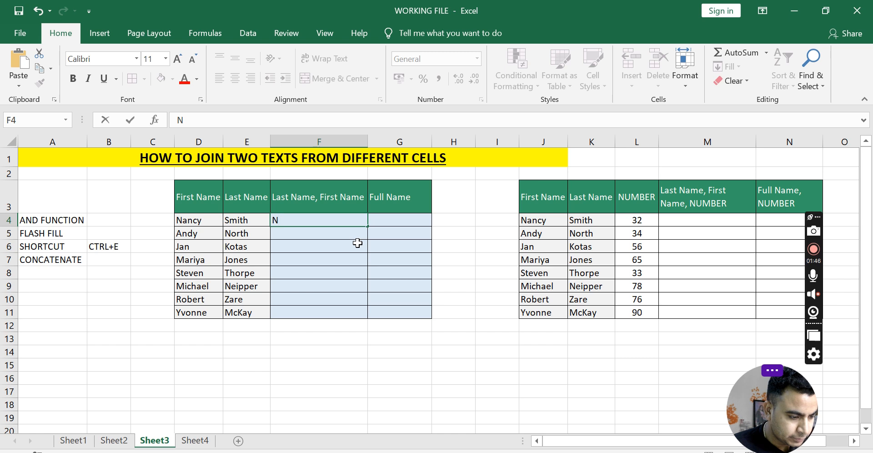
{"action": "type", "text": "ancy"}
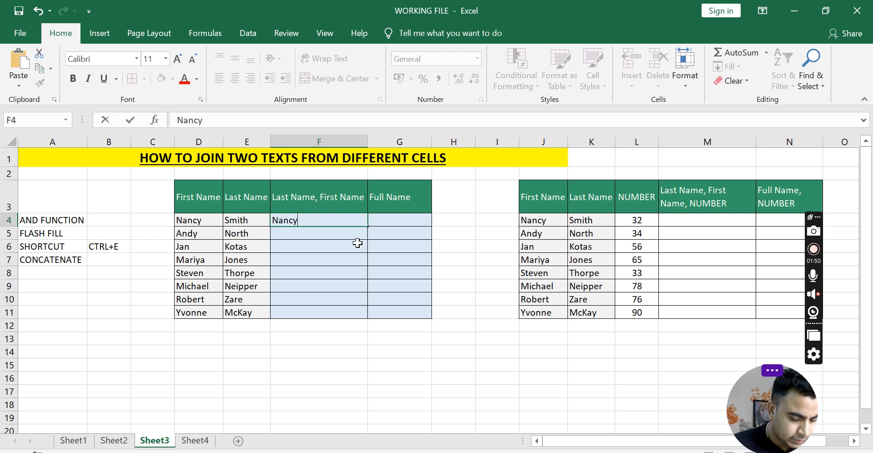
{"action": "type", "text": ", S,mith"}
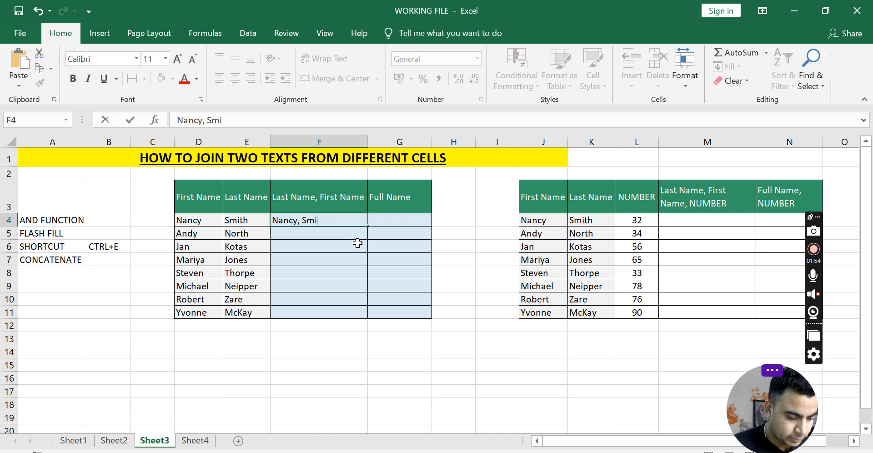
{"action": "key", "text": "Return"}
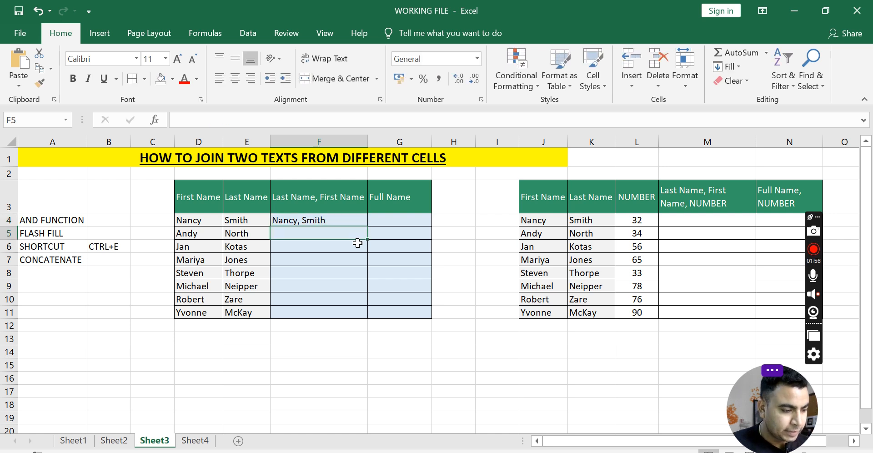
{"action": "left_click", "coordinate": [246, 34]}
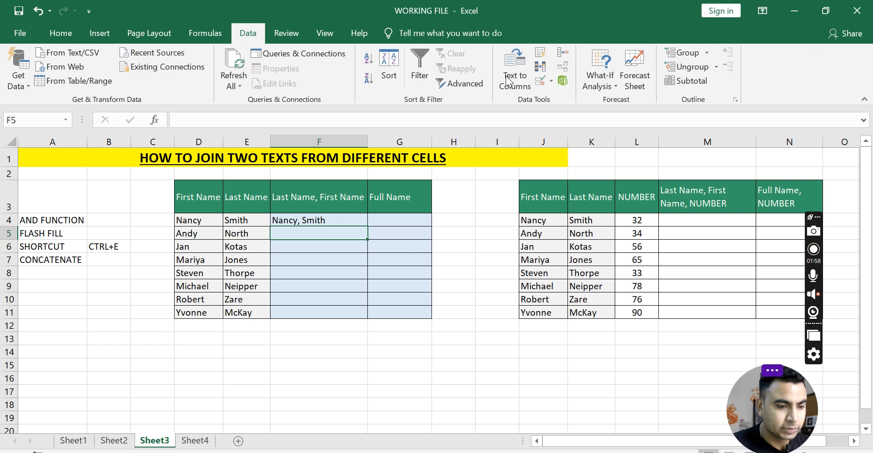
{"action": "left_click", "coordinate": [540, 58]}
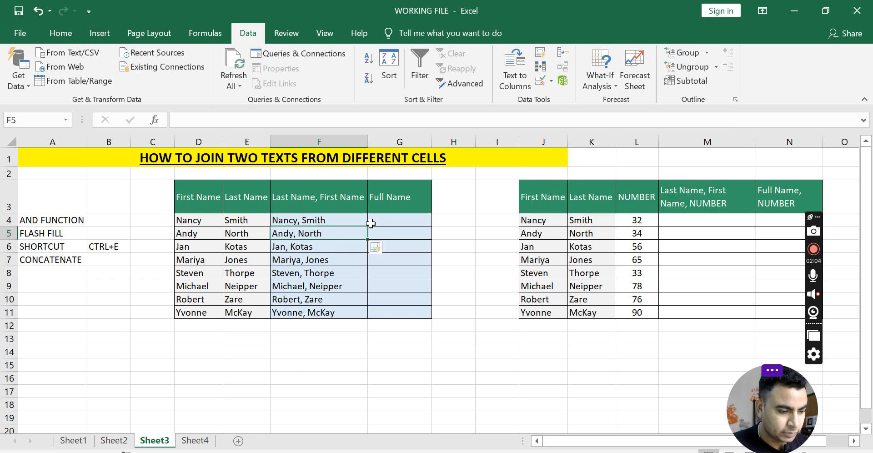
- Enter row 4's first and last names separated by a space in G4, and Flash Fill the Full Name column from G5
{"action": "left_click", "coordinate": [398, 219]}
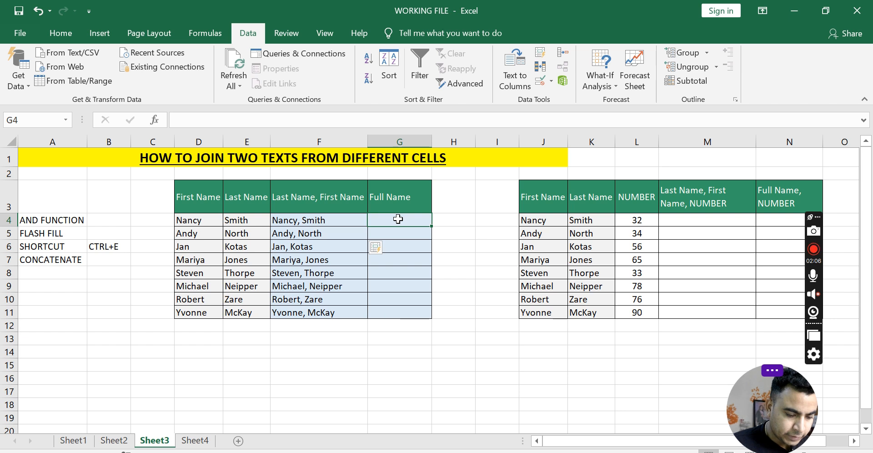
{"action": "type", "text": "Nancy"}
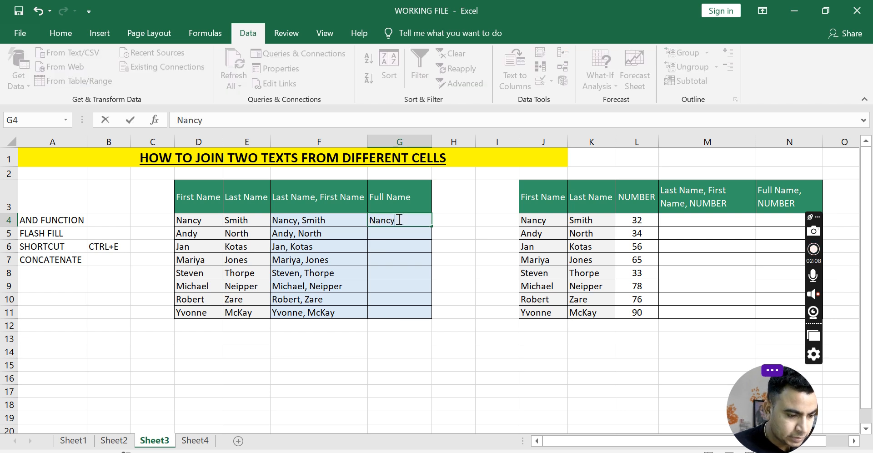
{"action": "type", "text": " Smith"}
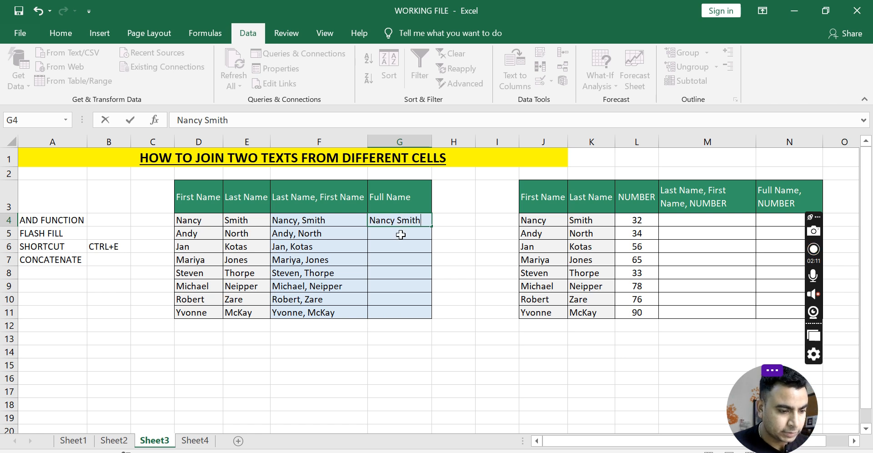
{"action": "key", "text": "Return"}
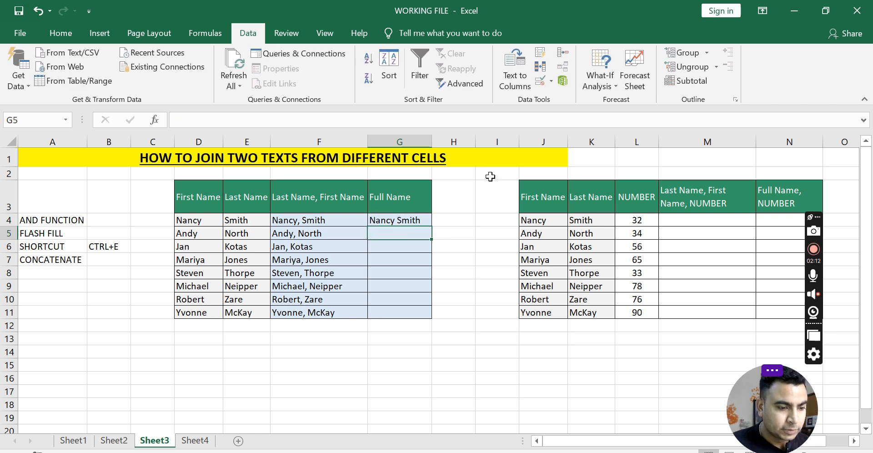
{"action": "left_click", "coordinate": [540, 53]}
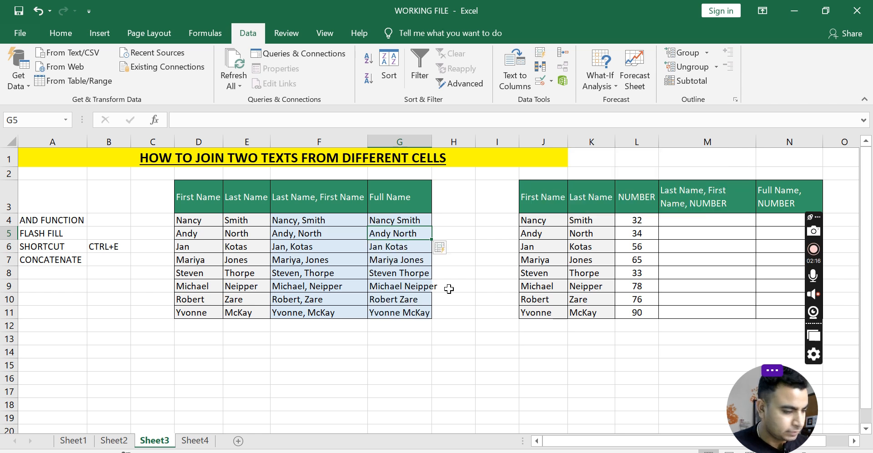
- Clear the contents of F4:G11 in both joined-name columns
{"action": "left_click_drag", "start_coordinate": [281, 220], "coordinate": [383, 312]}
{"action": "key", "text": "Delete"}
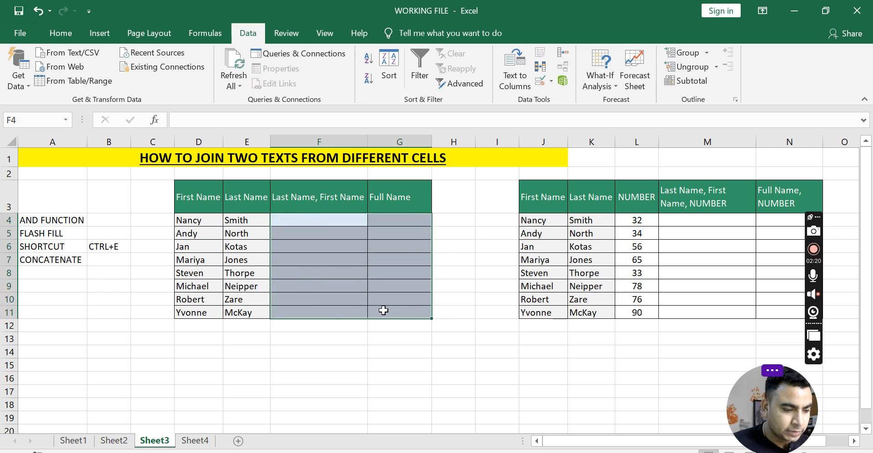
- Enter row 4's first and last names separated by a comma and space in F4, and Flash Fill the column from F5
{"action": "left_click", "coordinate": [307, 223]}
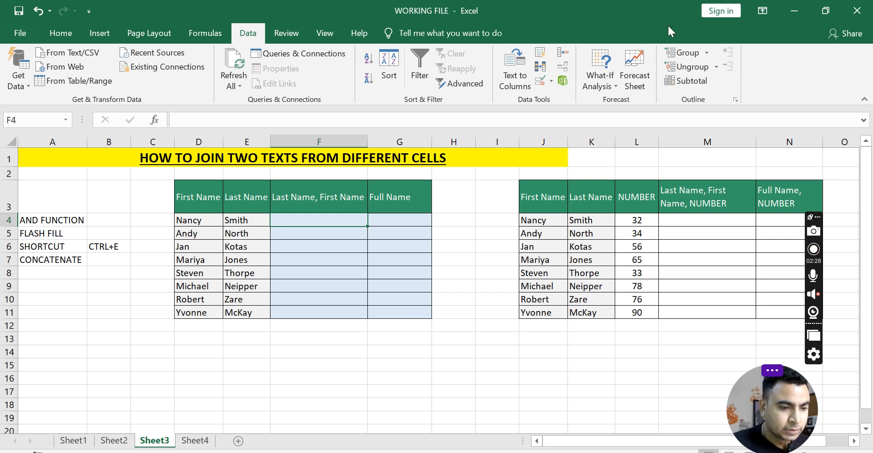
{"action": "left_click", "coordinate": [203, 33]}
{"action": "left_click", "coordinate": [247, 34]}
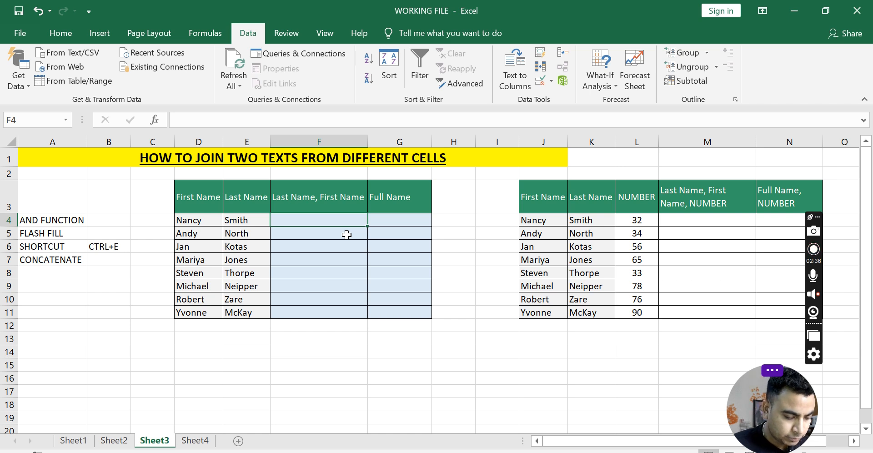
{"action": "type", "text": "Na"}
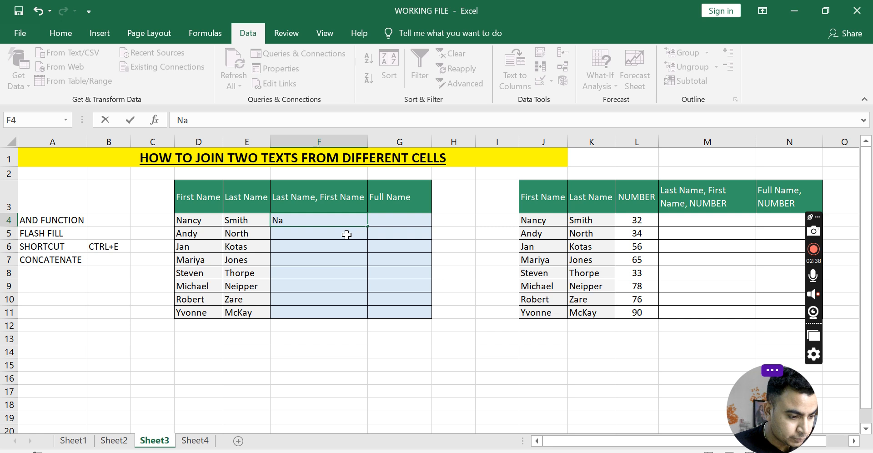
{"action": "type", "text": "ncy"}
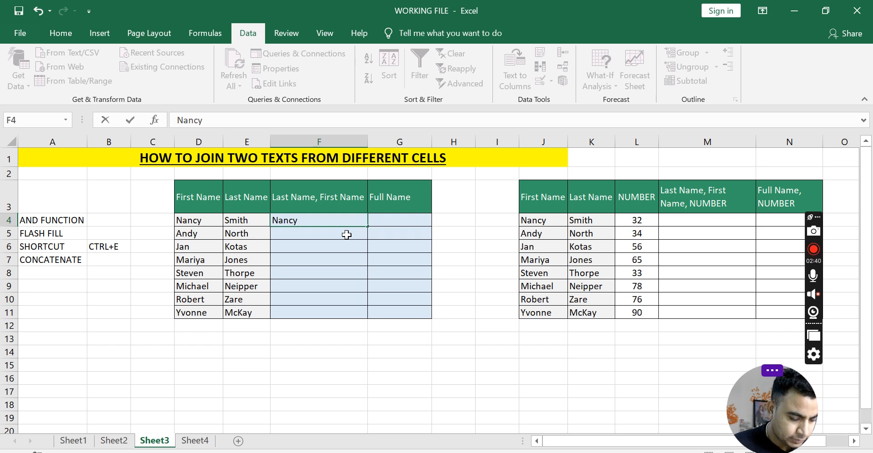
{"action": "type", "text": ", Smith"}
{"action": "key", "text": "ctrl+Return"}
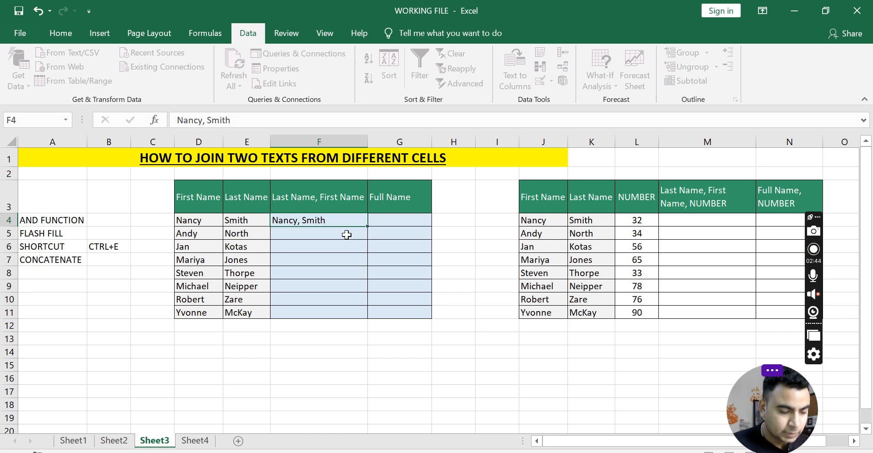
{"action": "left_click", "coordinate": [347, 234]}
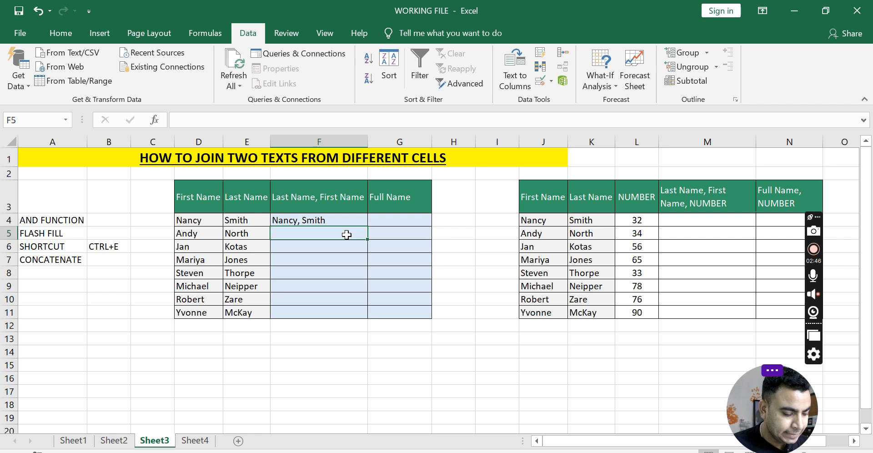
{"action": "key", "text": "ctrl+e"}
- Enter row 4's full name with a space between the names in G4, and Flash Fill the column from G5
{"action": "key", "text": "Right"}
{"action": "key", "text": "Up"}
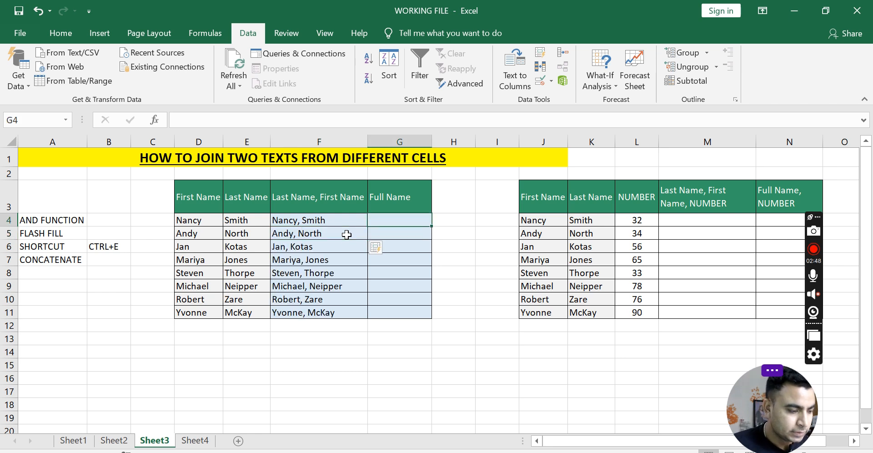
{"action": "type", "text": "Nan"}
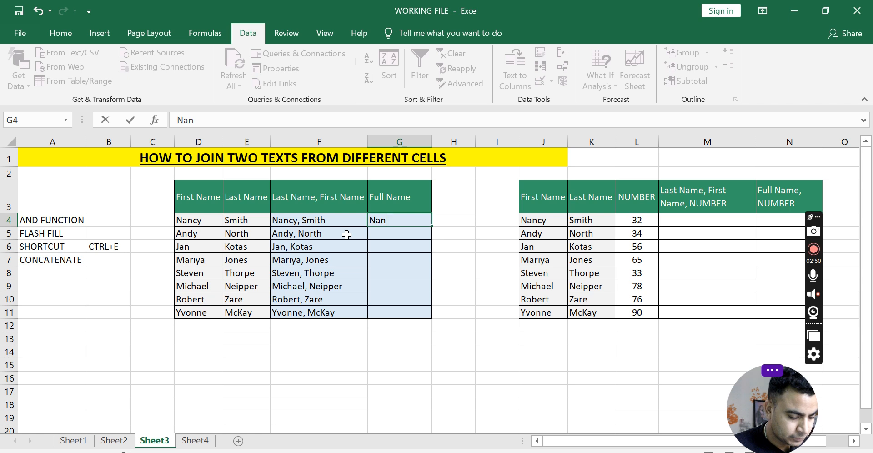
{"action": "type", "text": "cy Smith"}
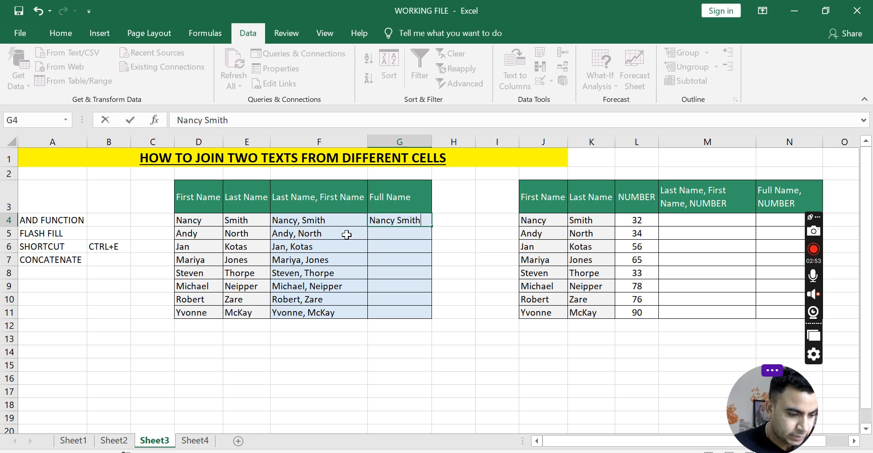
{"action": "key", "text": "Return"}
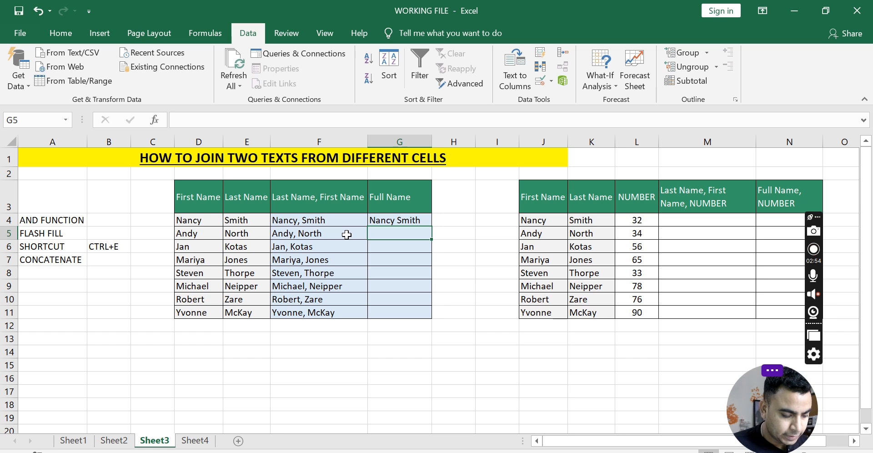
{"action": "key", "text": "ctrl+e"}
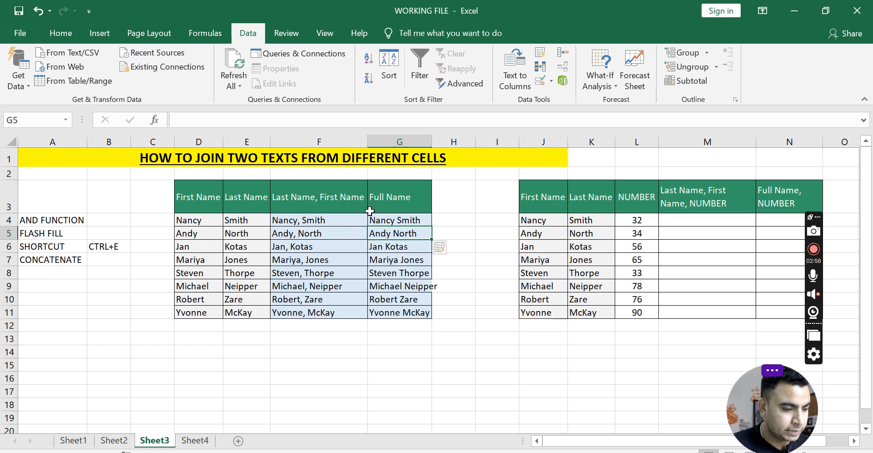
- Clear the Flash Fill results from F4:G11
{"action": "left_click", "coordinate": [301, 222]}
{"action": "left_click_drag", "start_coordinate": [328, 236], "coordinate": [415, 312]}
{"action": "key", "text": "Delete"}
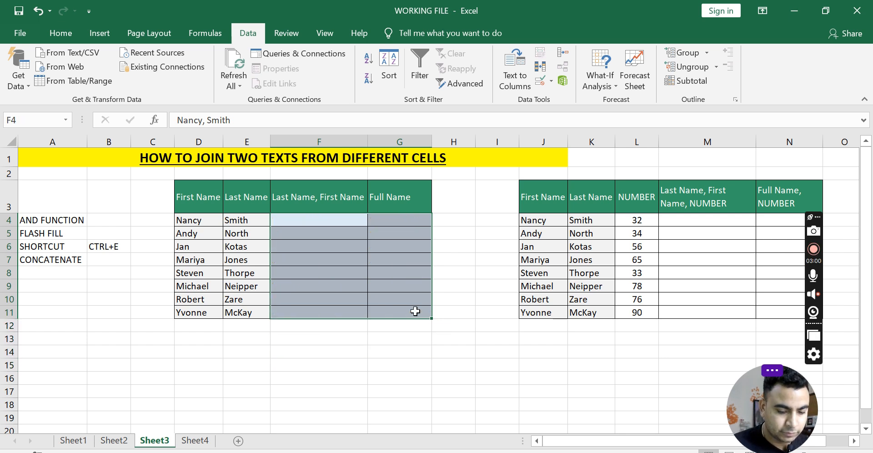
- Enter =CONCATENATE(D4,",",E4) in F4 to join the names with a comma, and fill it down to F11
{"action": "left_click", "coordinate": [325, 223]}
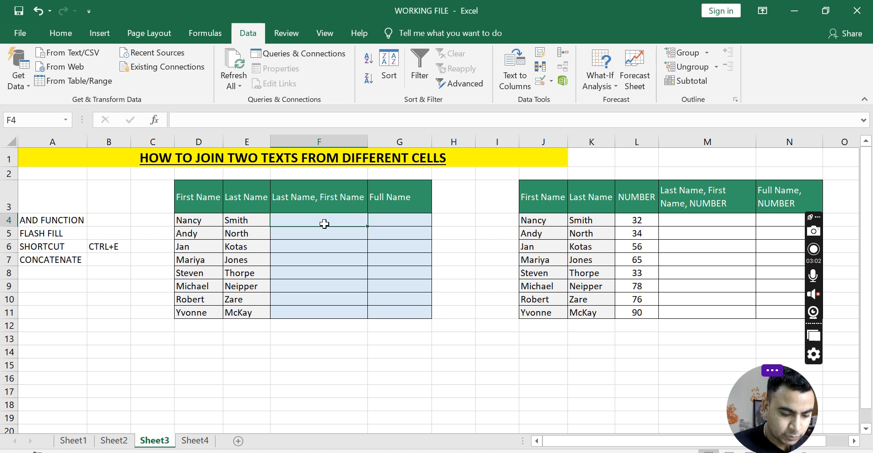
{"action": "type", "text": "=con"}
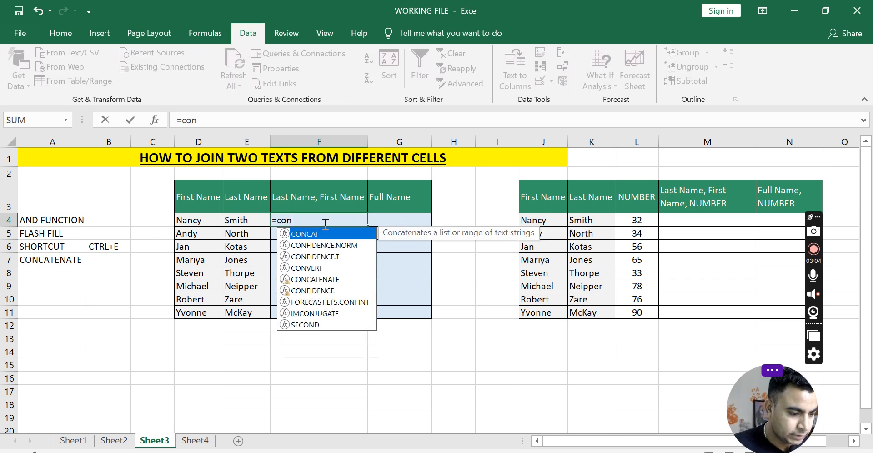
{"action": "type", "text": "ca"}
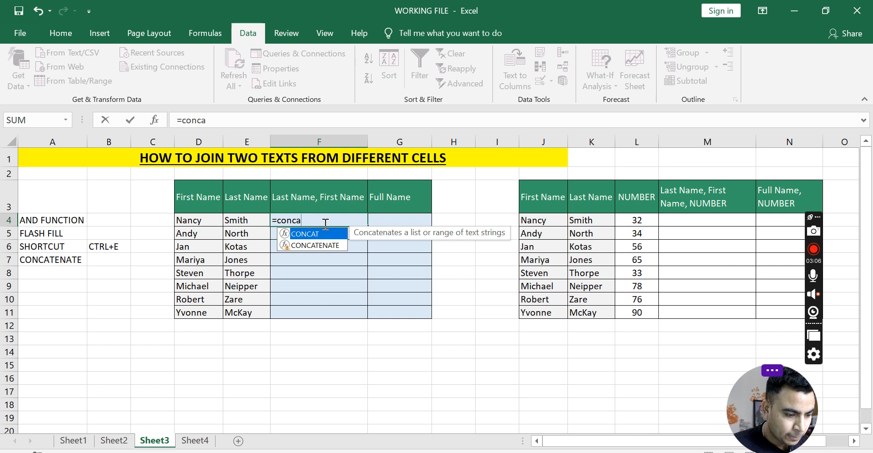
{"action": "key", "text": "Down"}
{"action": "key", "text": "Tab"}
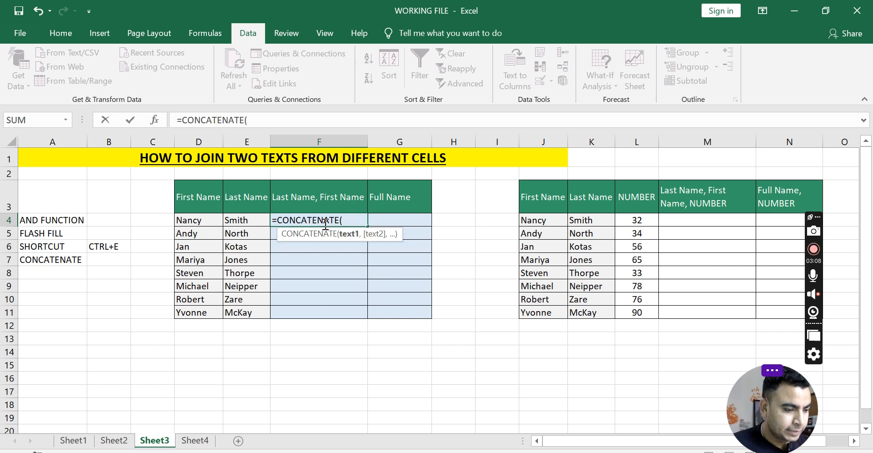
{"action": "left_click", "coordinate": [199, 219]}
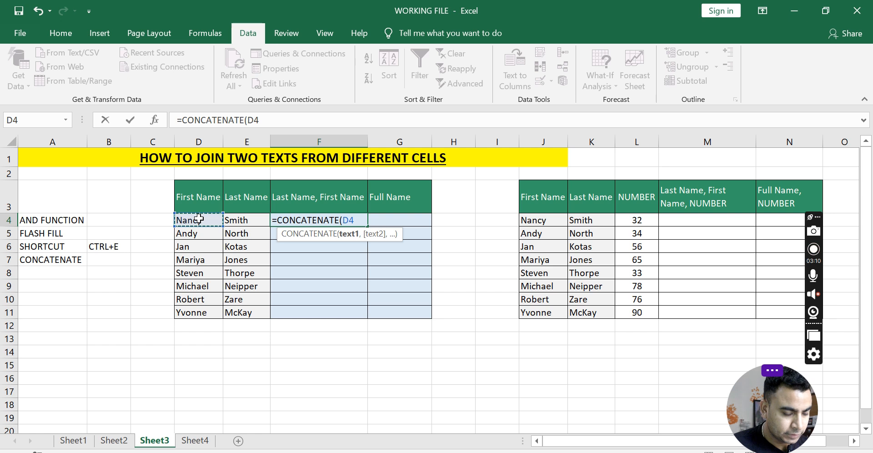
{"action": "type", "text": ","}
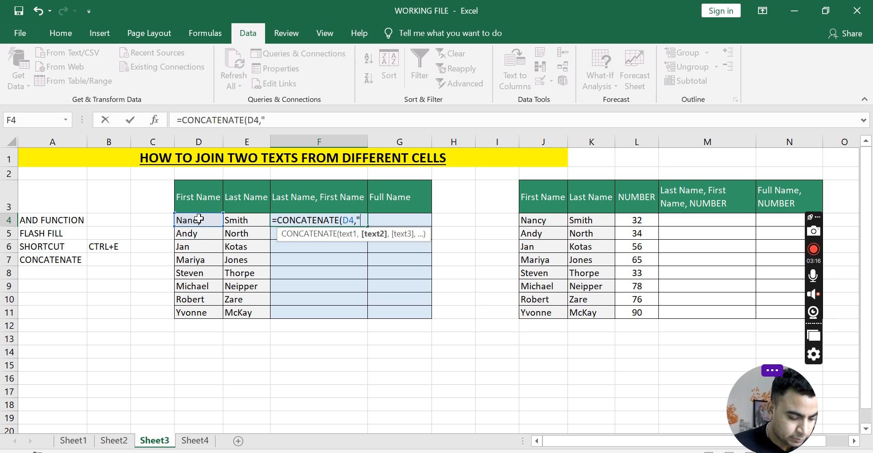
{"action": "type", "text": "\",\","}
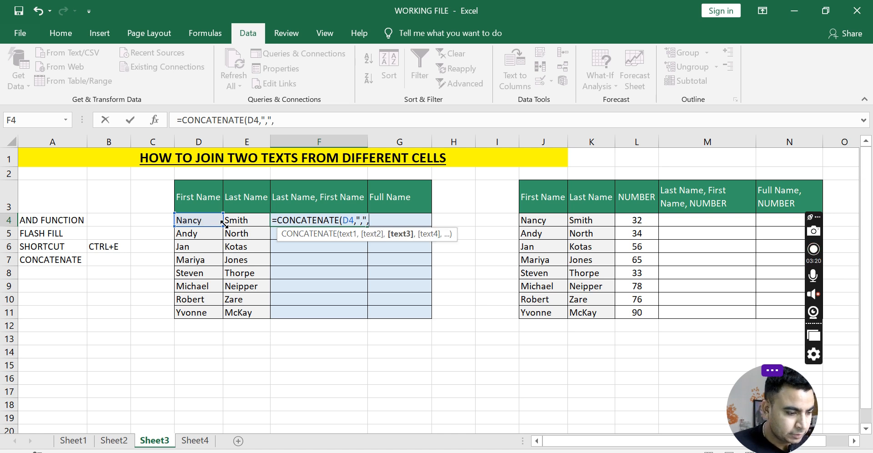
{"action": "left_click", "coordinate": [245, 223]}
{"action": "type", "text": ")"}
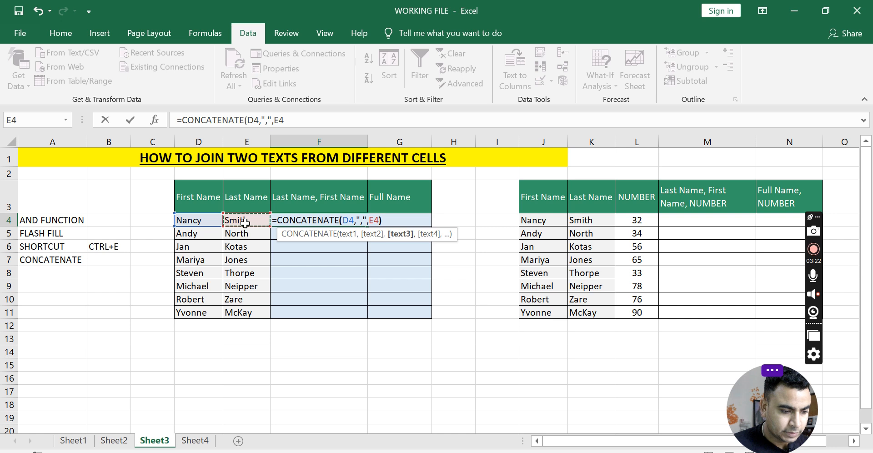
{"action": "key", "text": "Return"}
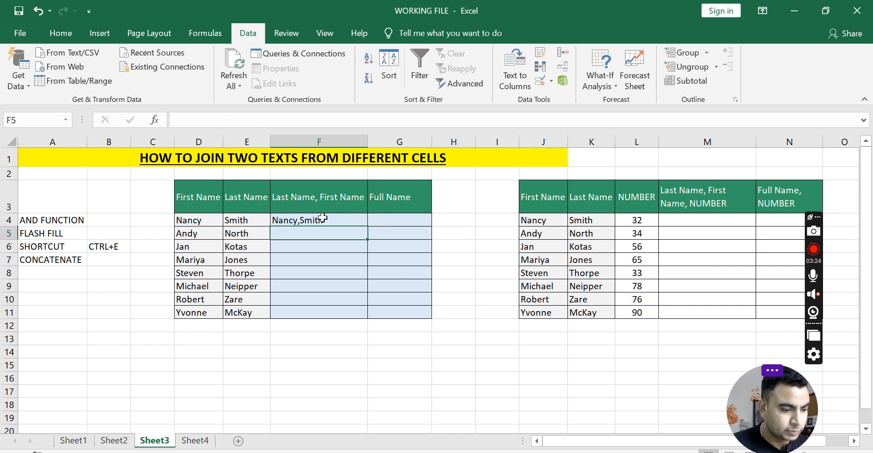
{"action": "left_click", "coordinate": [320, 218]}
{"action": "left_click_drag", "start_coordinate": [369, 227], "coordinate": [368, 315]}
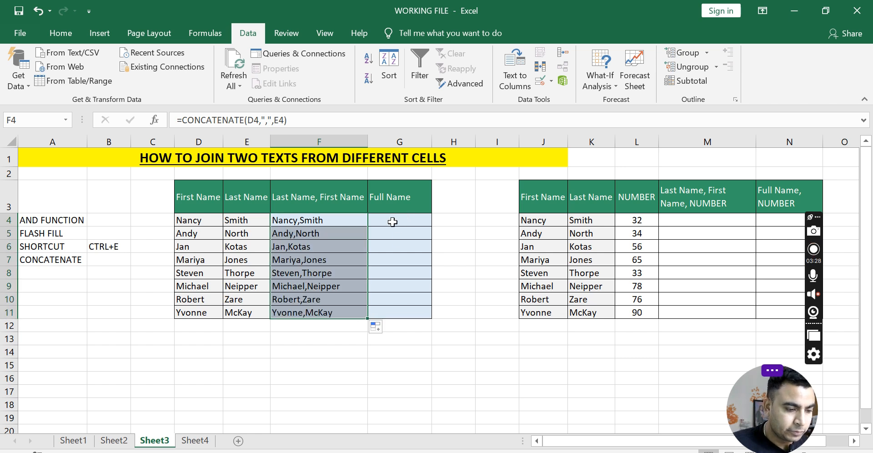
- Enter =CONCATENATE(D4," ",E4) in G4 to join the first and last names with a space
{"action": "left_click", "coordinate": [394, 221]}
{"action": "type", "text": "="}
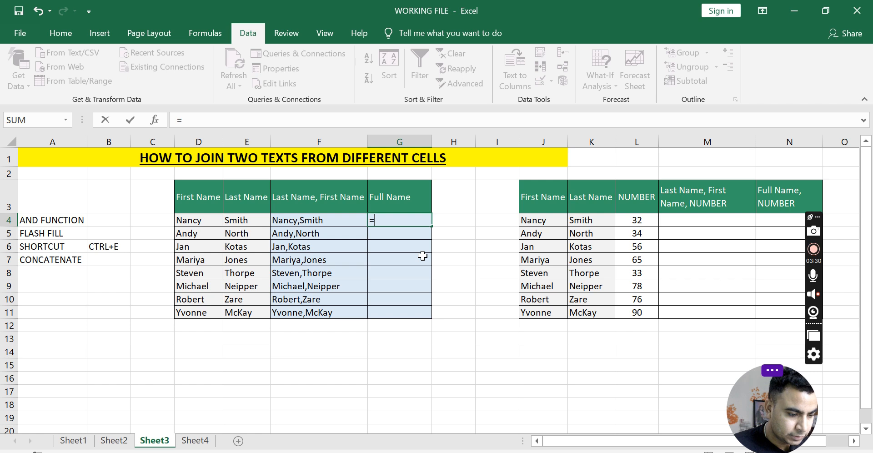
{"action": "type", "text": "conca"}
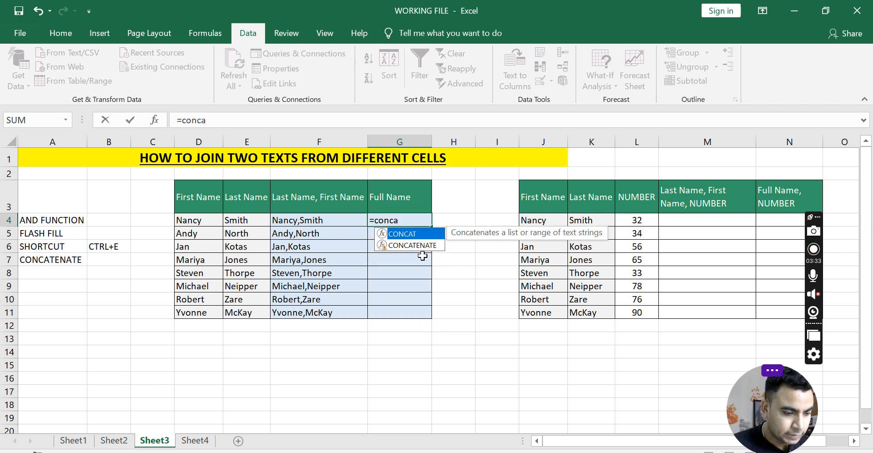
{"action": "key", "text": "Down"}
{"action": "key", "text": "Tab"}
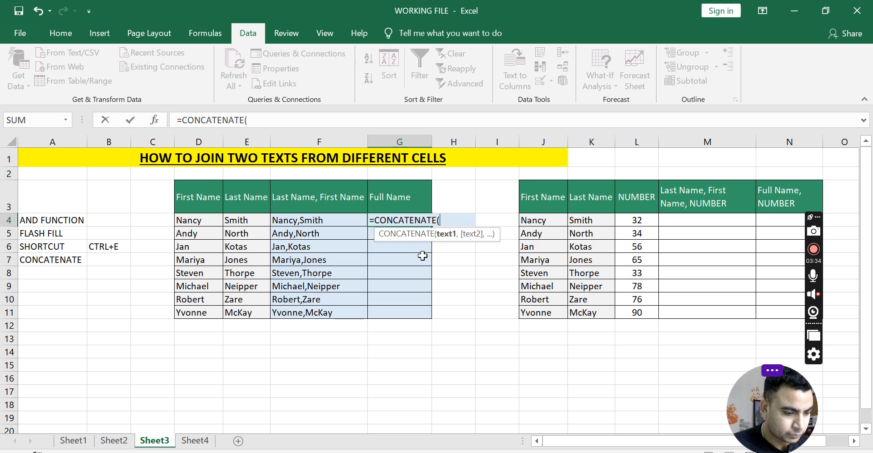
{"action": "left_click", "coordinate": [201, 222]}
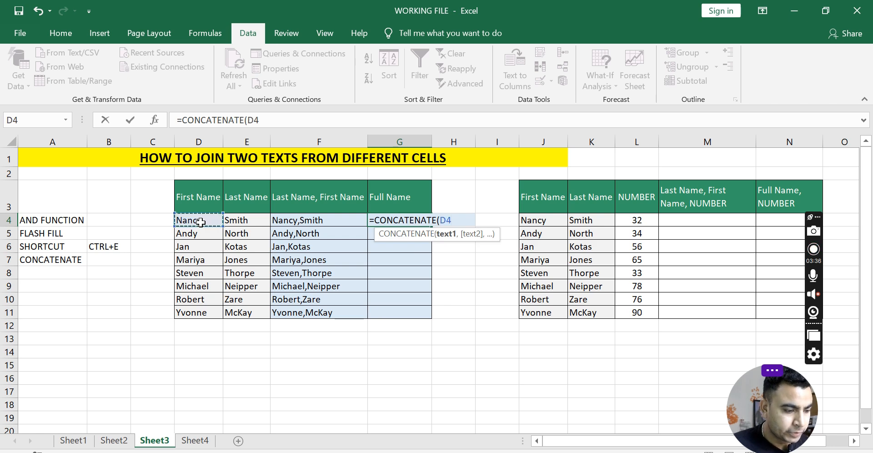
{"action": "type", "text": ",\""}
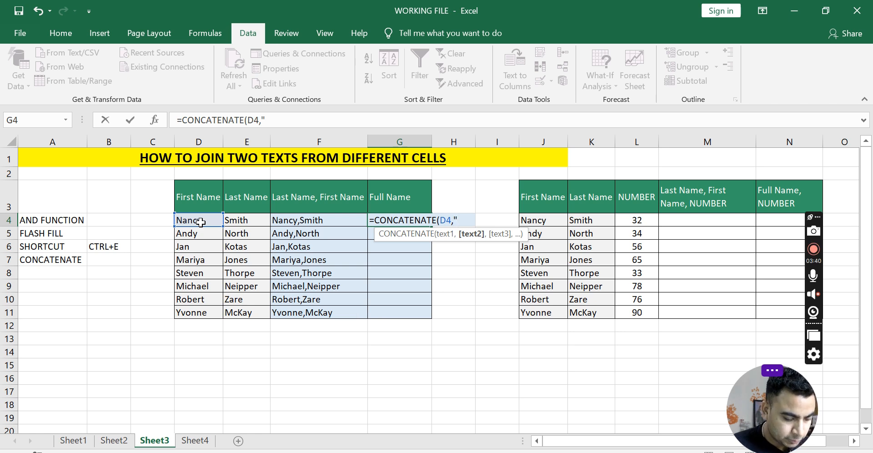
{"action": "type", "text": " \""}
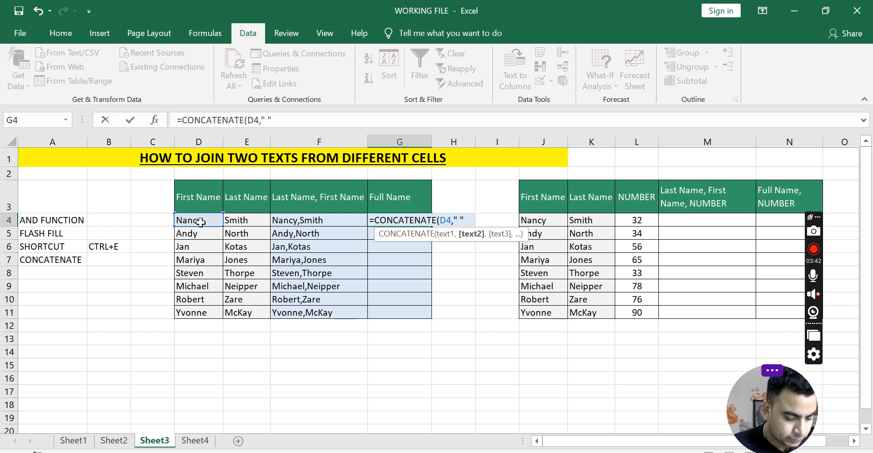
{"action": "type", "text": ","}
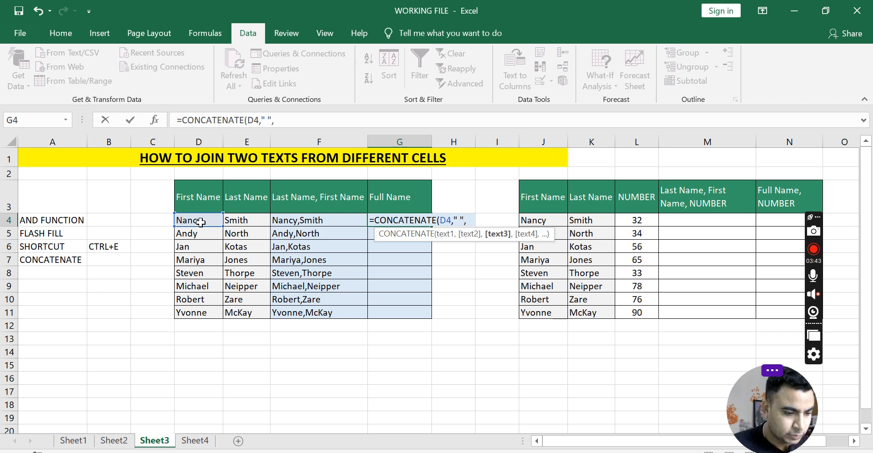
{"action": "left_click", "coordinate": [265, 221]}
{"action": "type", "text": ")"}
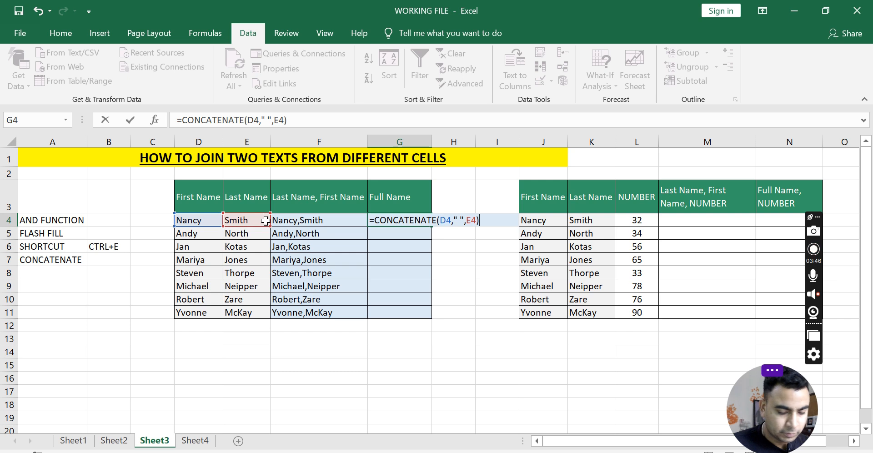
{"action": "key", "text": "Return"}
- Fill the full-name formula from G4 down to G11
{"action": "left_click", "coordinate": [410, 217]}
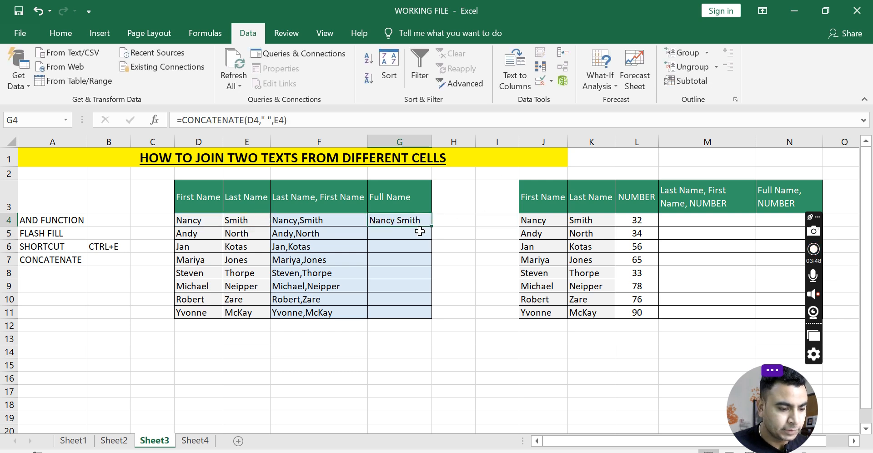
{"action": "left_click_drag", "start_coordinate": [431, 226], "coordinate": [435, 317]}
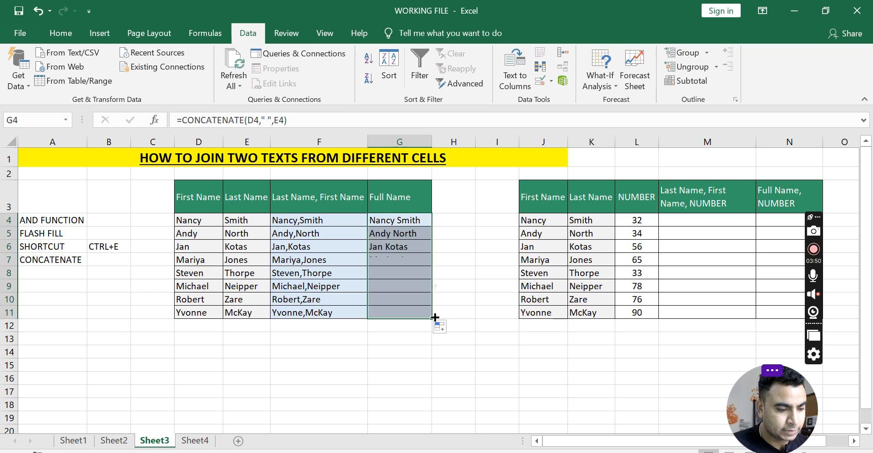
{"action": "left_click", "coordinate": [351, 342]}
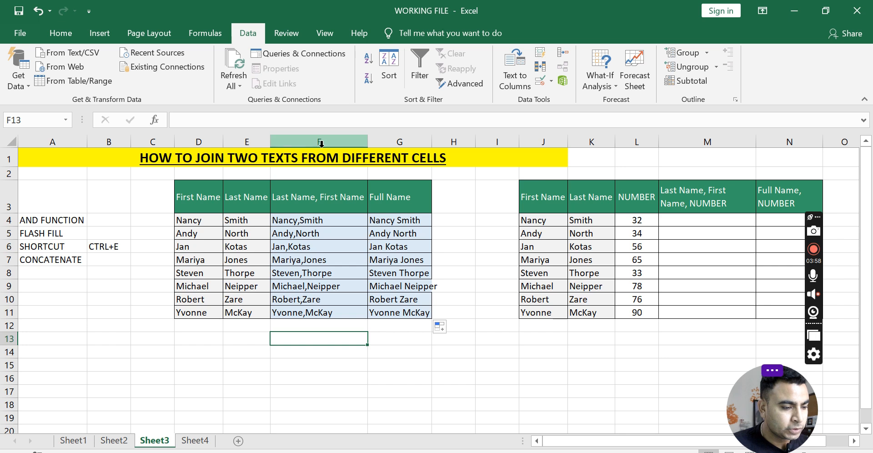
{"action": "left_click", "coordinate": [312, 158]}
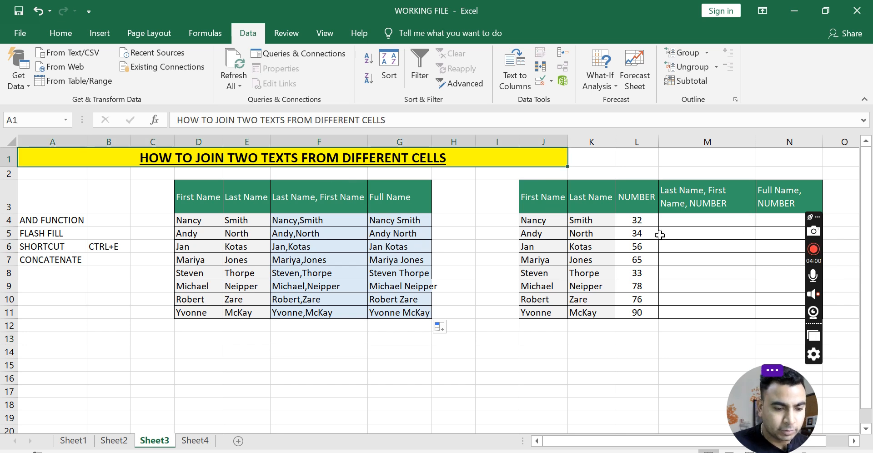
- Enter row 4's first name, last name and 32 separated by commas and spaces in M4, and Flash Fill the column from M5
{"action": "left_click", "coordinate": [676, 215]}
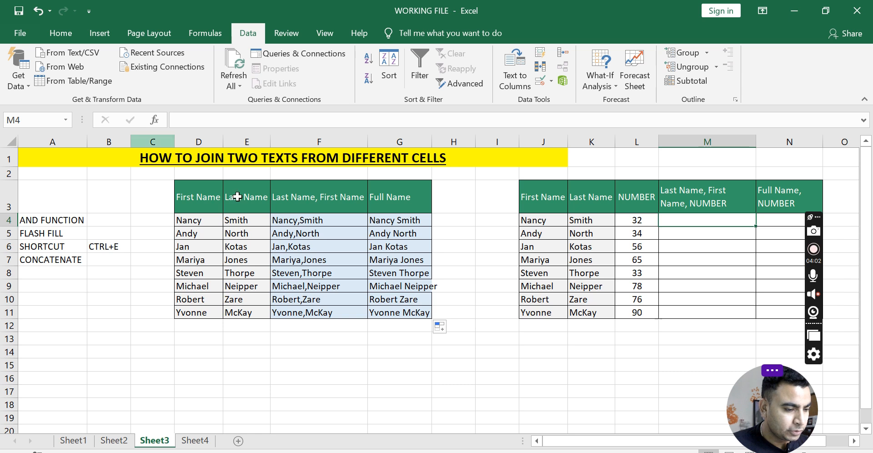
{"action": "scroll", "coordinate": [285, 220], "scroll_direction": "up", "scroll_amount": 2}
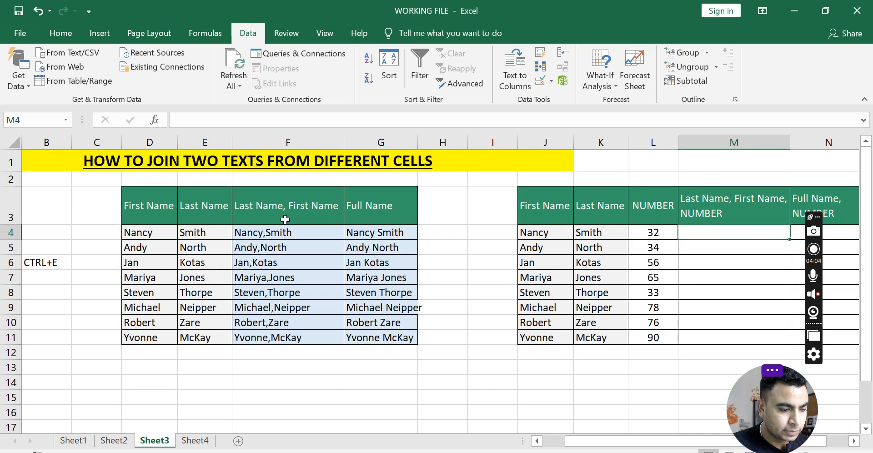
{"action": "scroll", "coordinate": [285, 220], "scroll_direction": "up", "scroll_amount": 1}
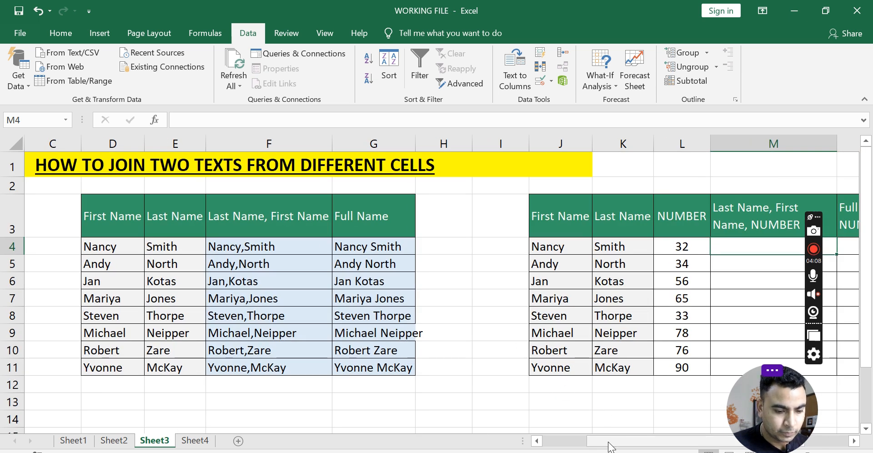
{"action": "left_click_drag", "start_coordinate": [609, 445], "coordinate": [653, 446]}
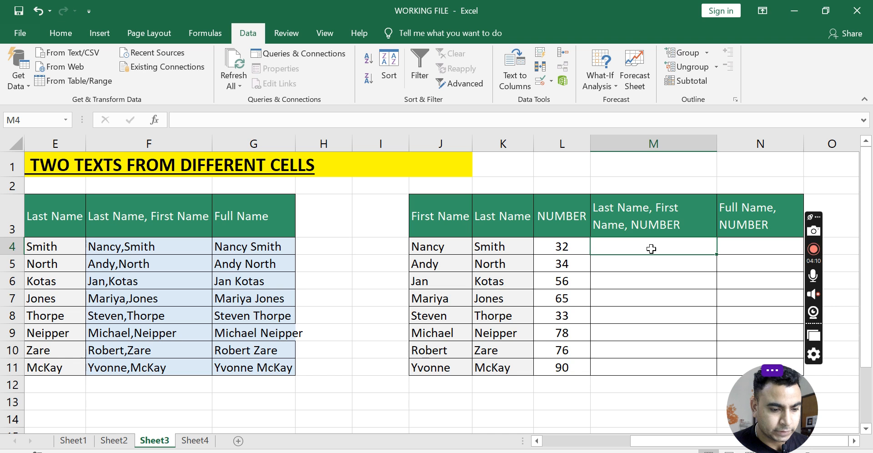
{"action": "key", "text": "Right"}
{"action": "key", "text": "Right"}
{"action": "key", "text": "Right"}
{"action": "key", "text": "Right"}
{"action": "key", "text": "Right"}
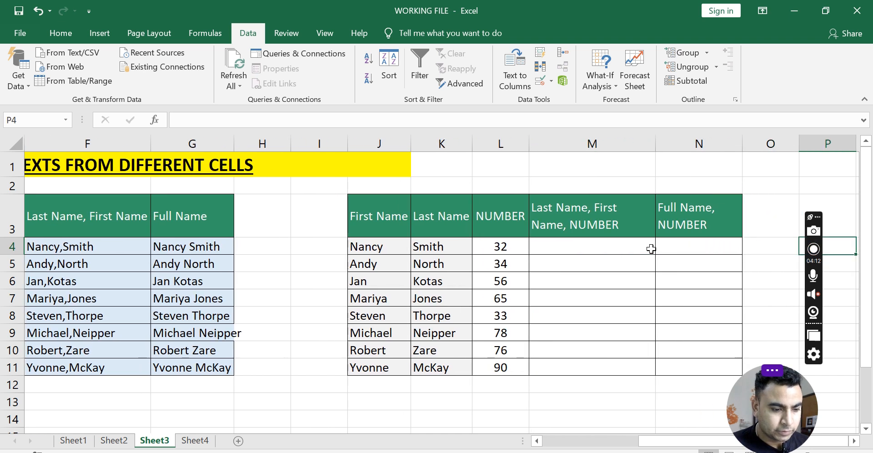
{"action": "left_click", "coordinate": [463, 249]}
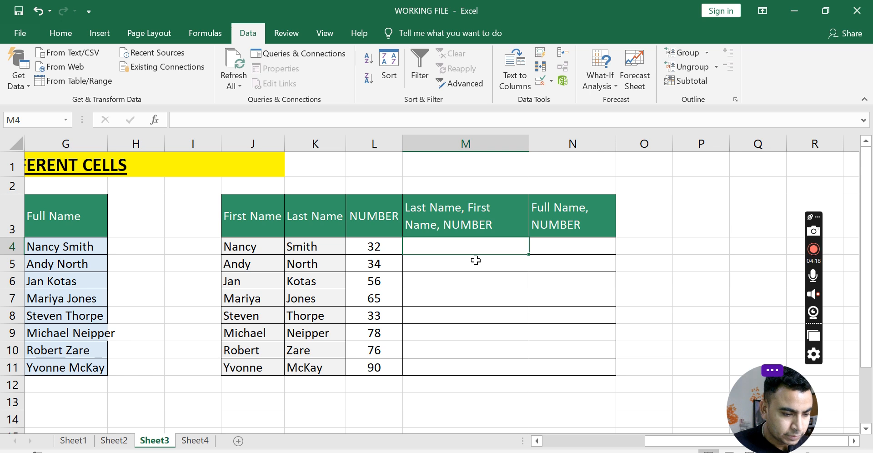
{"action": "type", "text": "Nancy"}
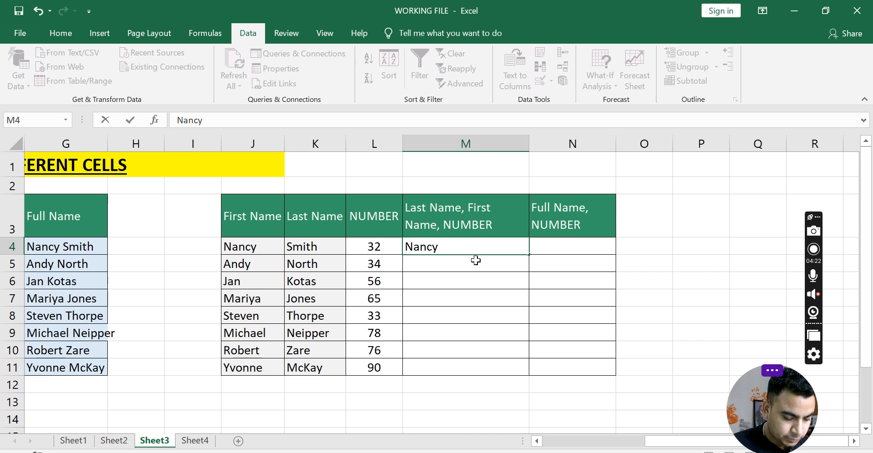
{"action": "type", "text": ","}
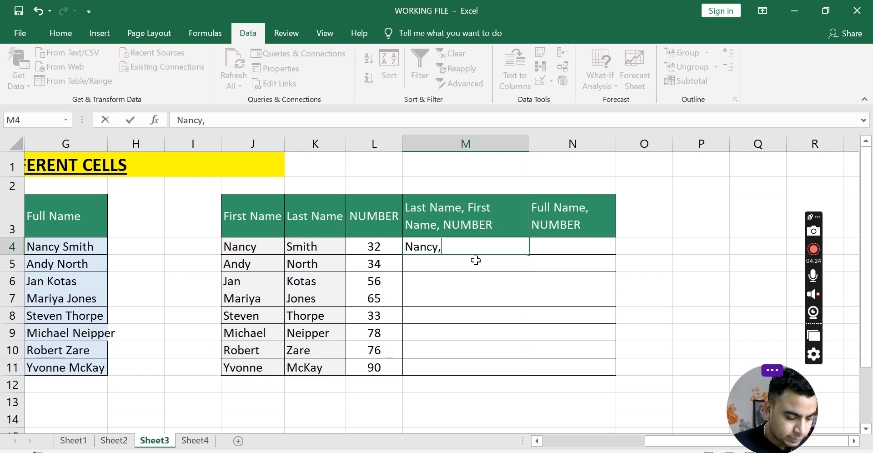
{"action": "type", "text": " Smith"}
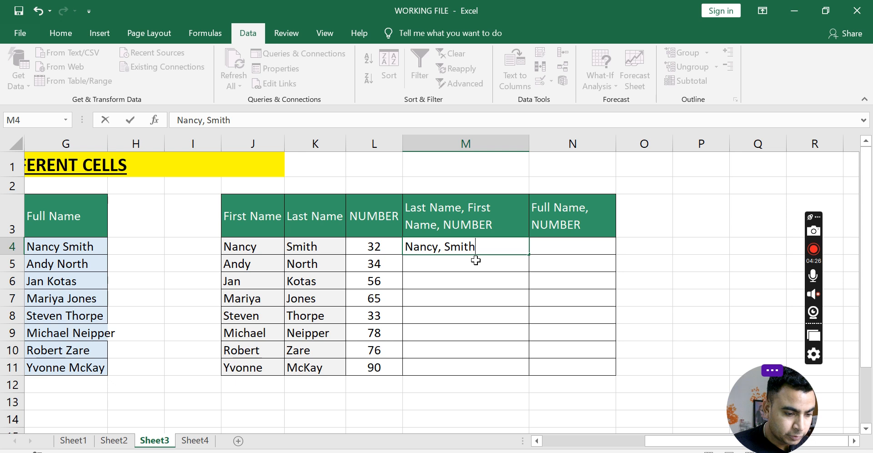
{"action": "type", "text": ", 32"}
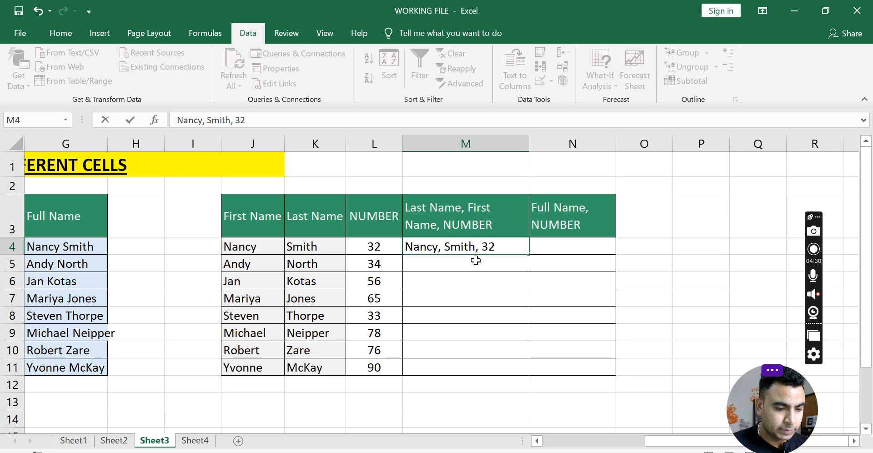
{"action": "key", "text": "Return"}
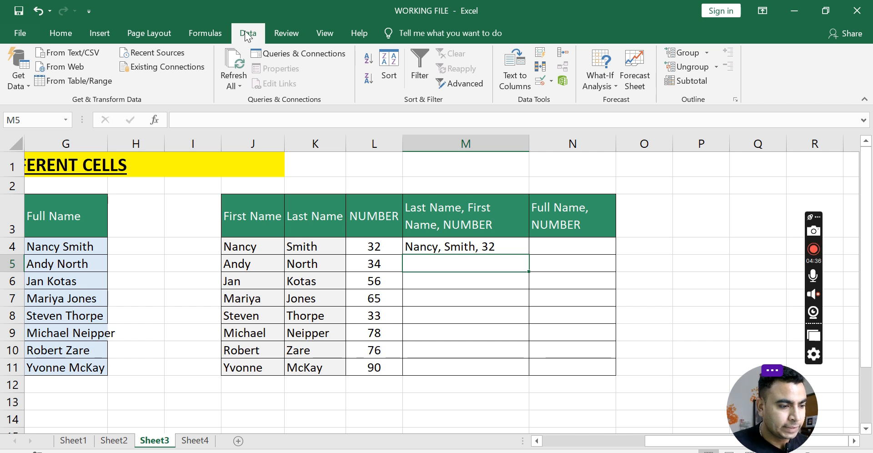
{"action": "left_click", "coordinate": [544, 54]}
- Enter row 4's full name followed by 32, separated by spaces only, in N4, and Flash Fill the column from N5
{"action": "left_click", "coordinate": [565, 246]}
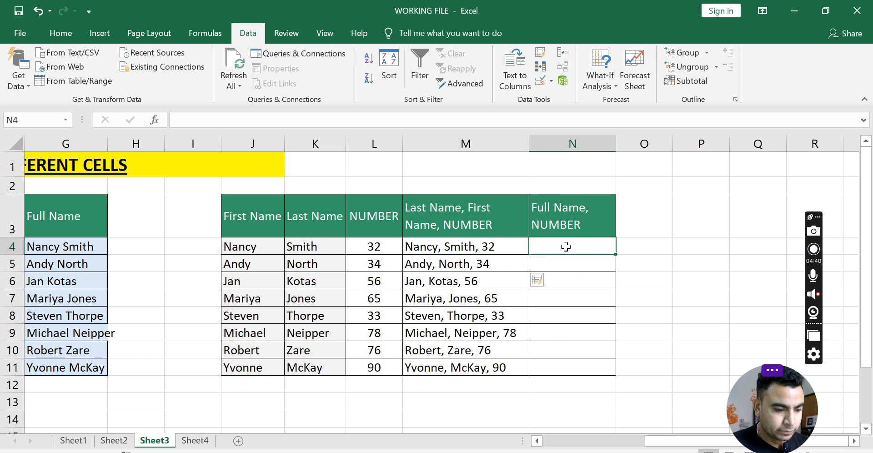
{"action": "type", "text": "="}
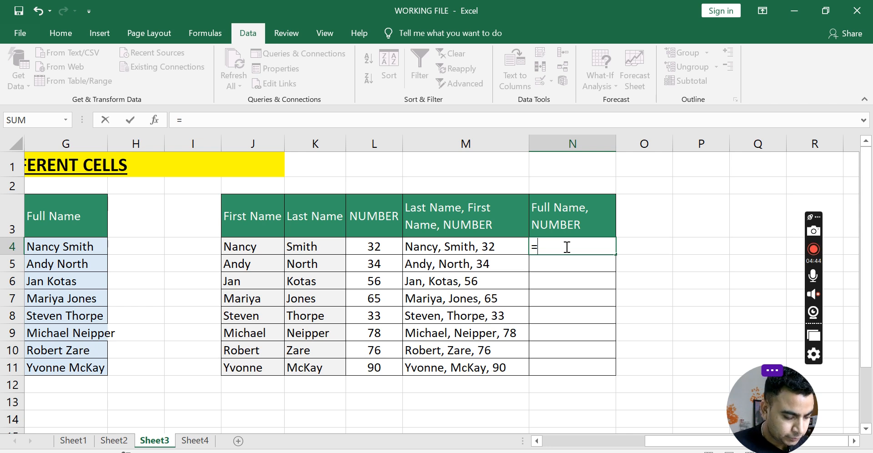
{"action": "key", "text": "BackSpace"}
{"action": "type", "text": "Nac"}
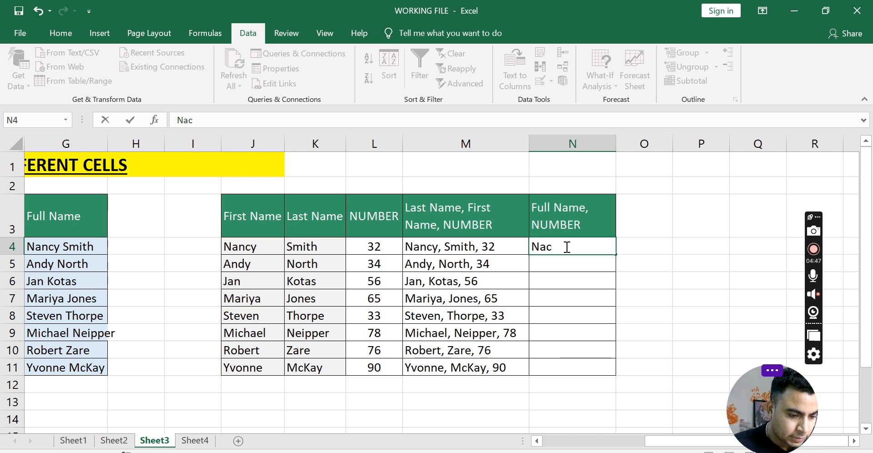
{"action": "key", "text": "BackSpace"}
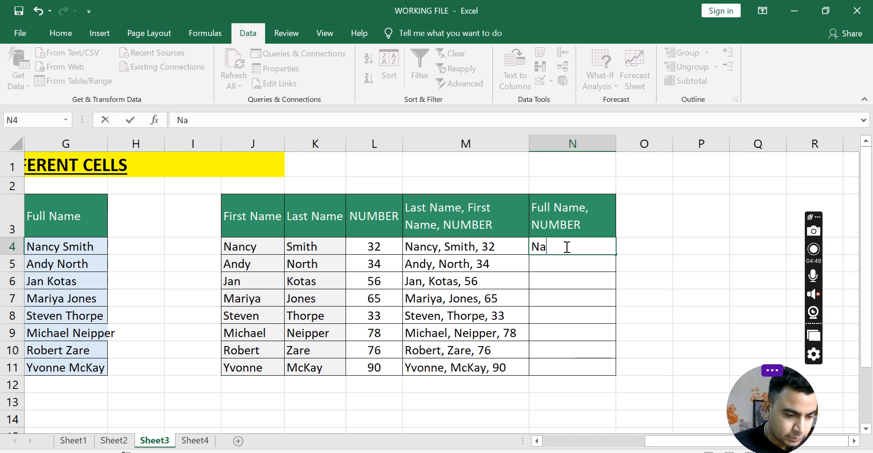
{"action": "type", "text": "ncy"}
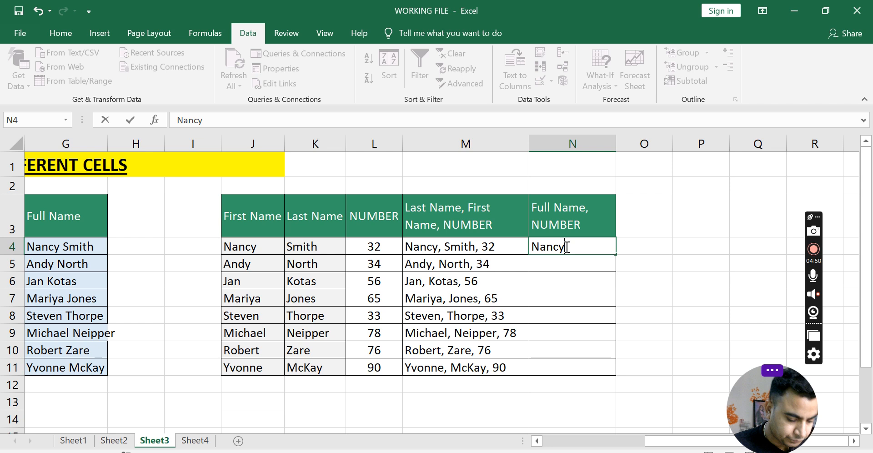
{"action": "type", "text": " Smith "}
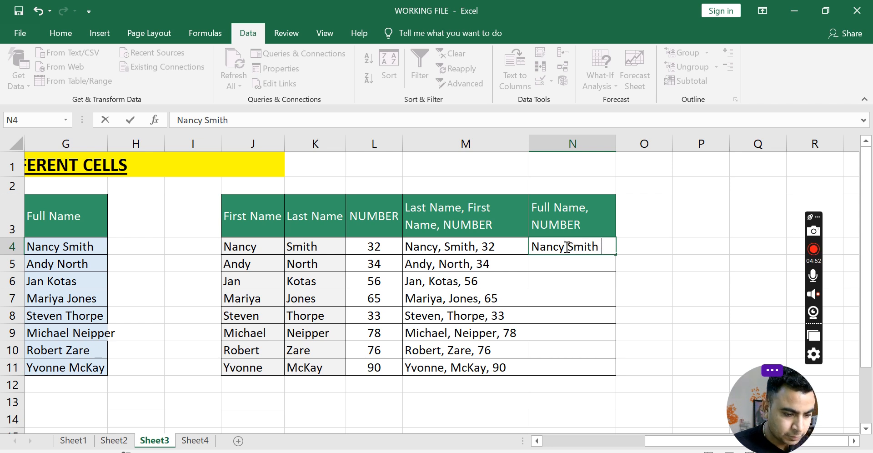
{"action": "type", "text": "32"}
{"action": "key", "text": "Return"}
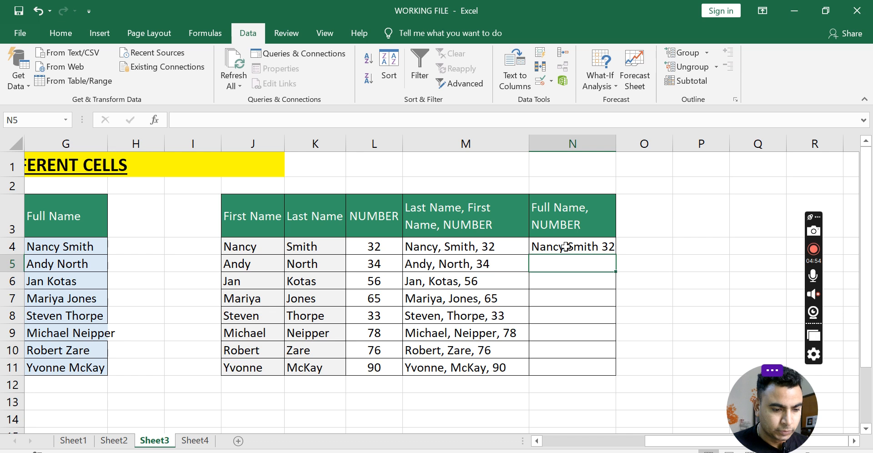
{"action": "key", "text": "ctrl+e"}
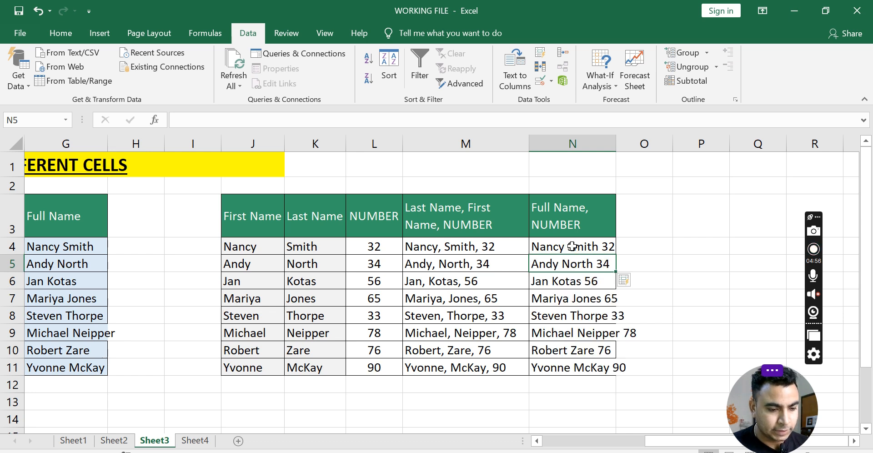